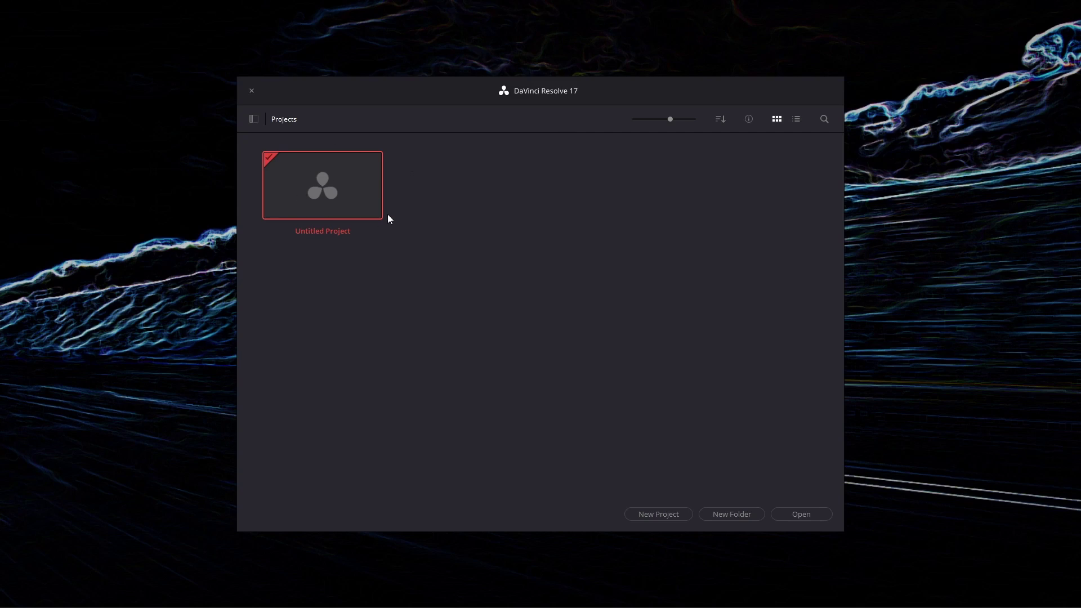
double_click(330, 191)
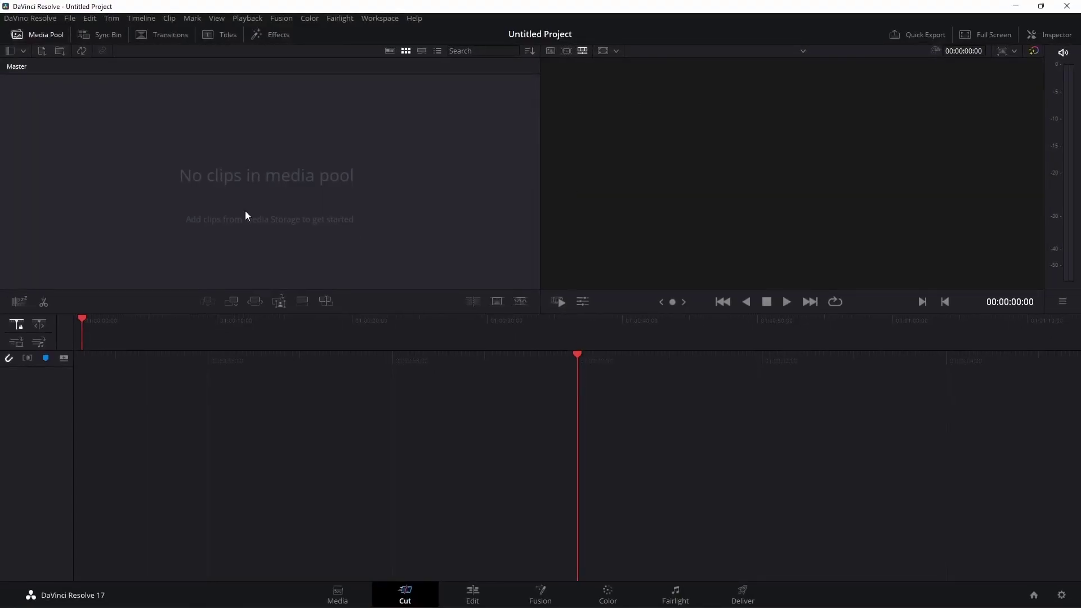
click(473, 595)
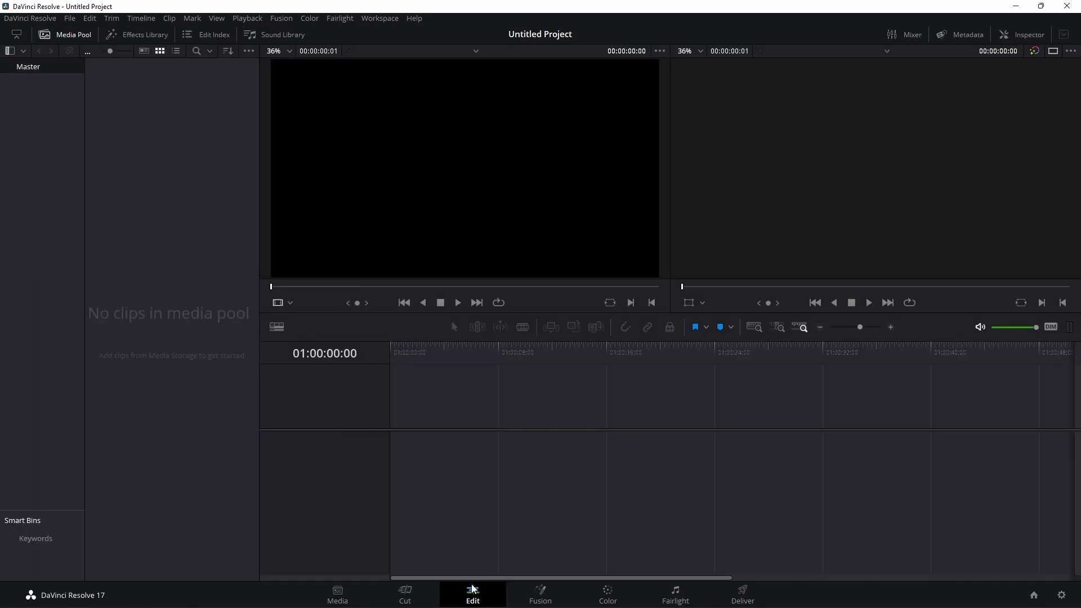
key(ctrl+i)
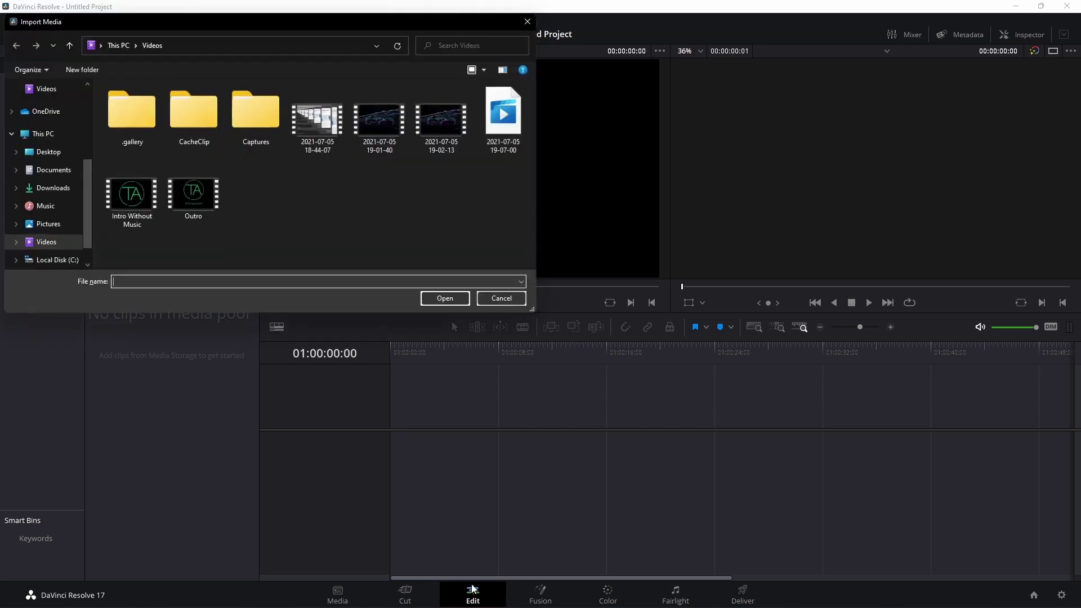
drag(265, 229, 141, 197)
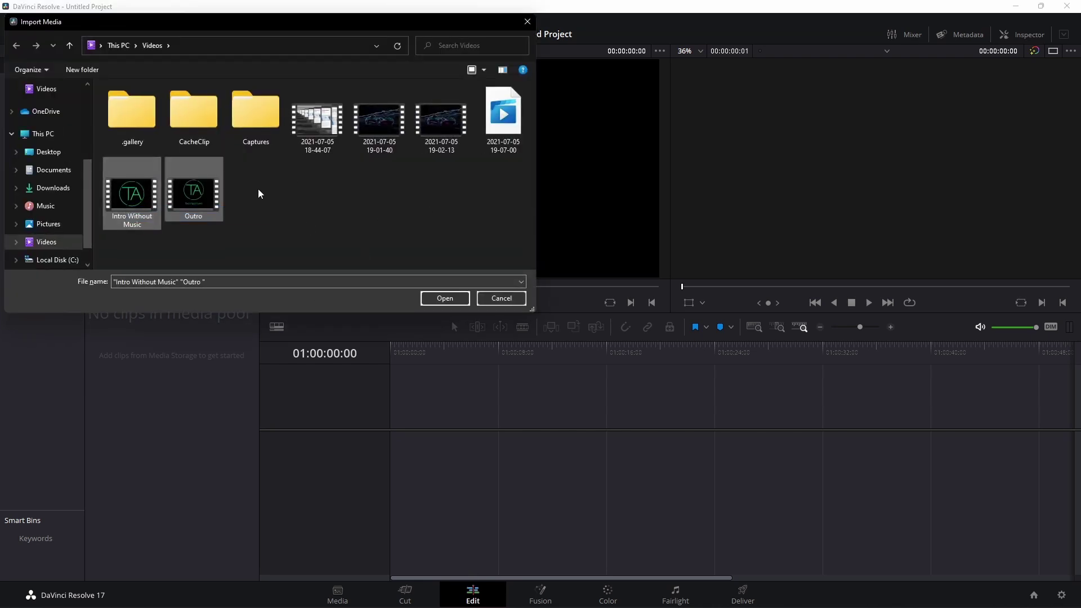
click(445, 298)
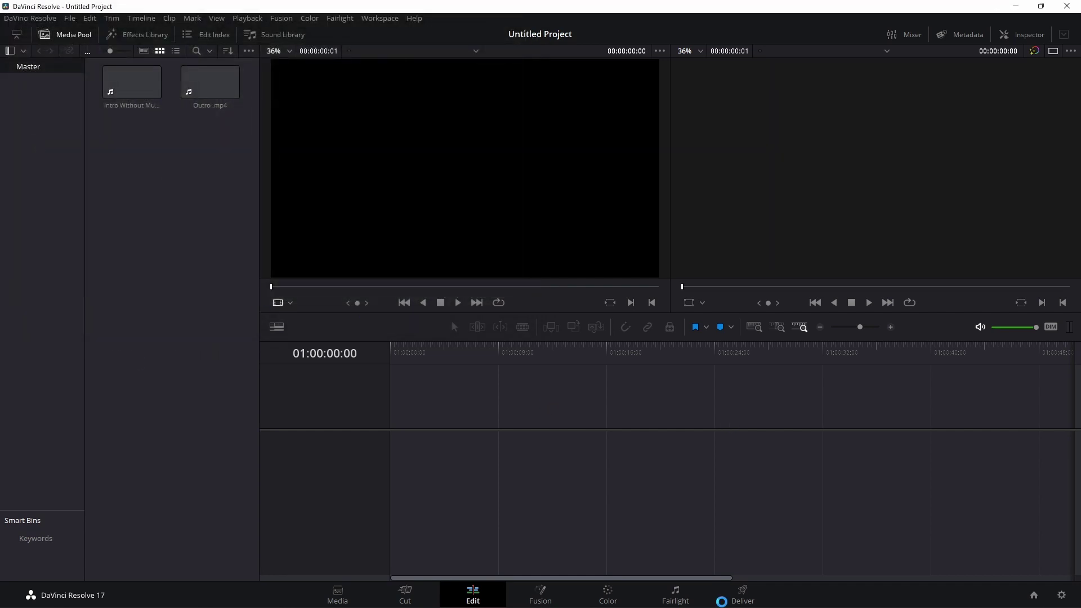
key(ctrl+i)
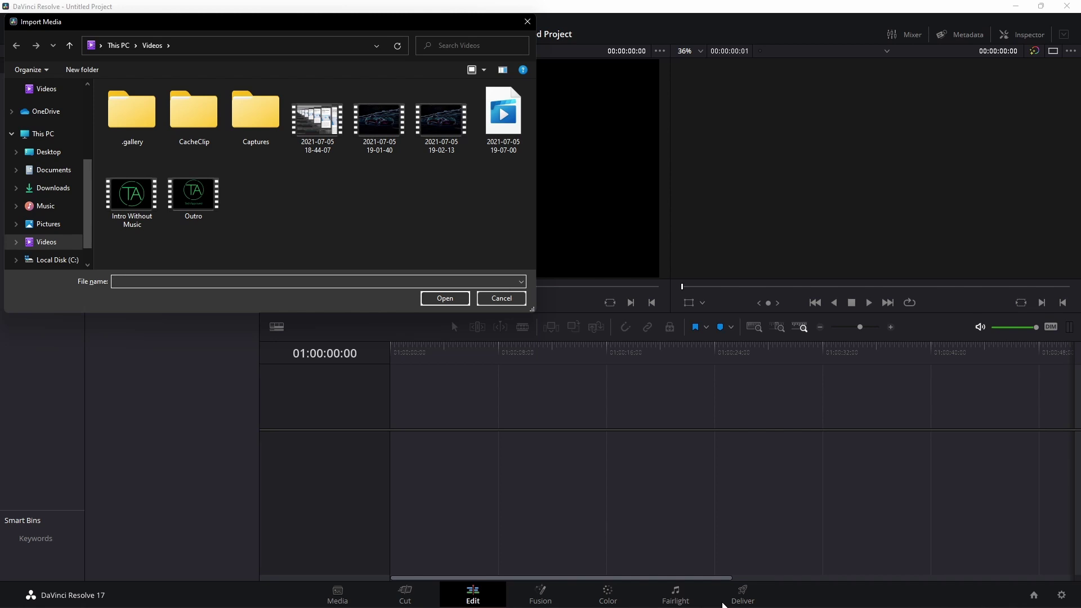
double_click(317, 119)
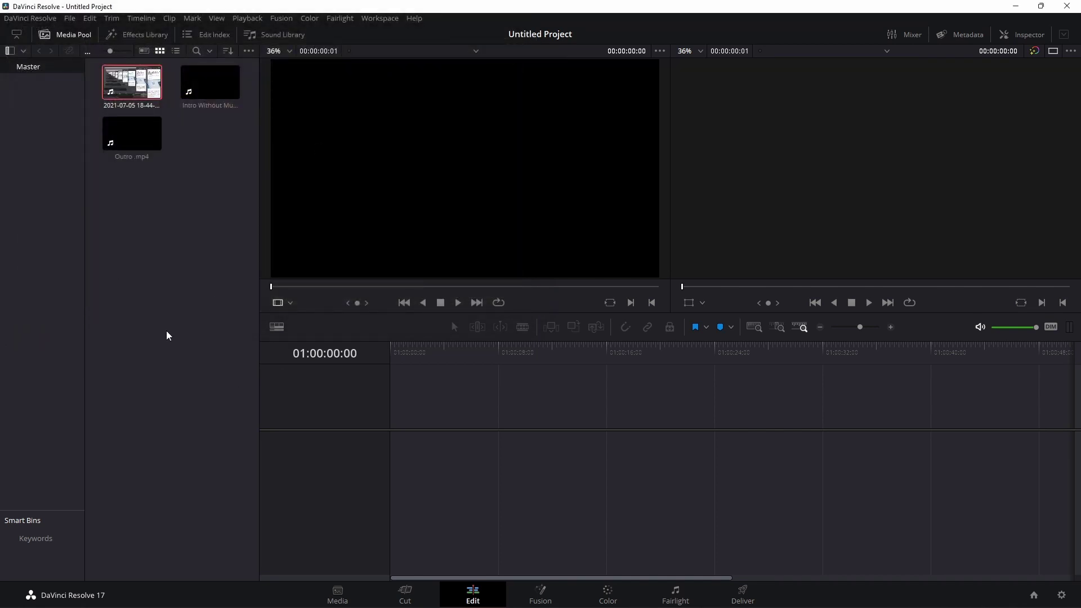
Import the two audio files, Voice 081 and Wind Riders, from the Music folder into the media pool
key(ctrl+i)
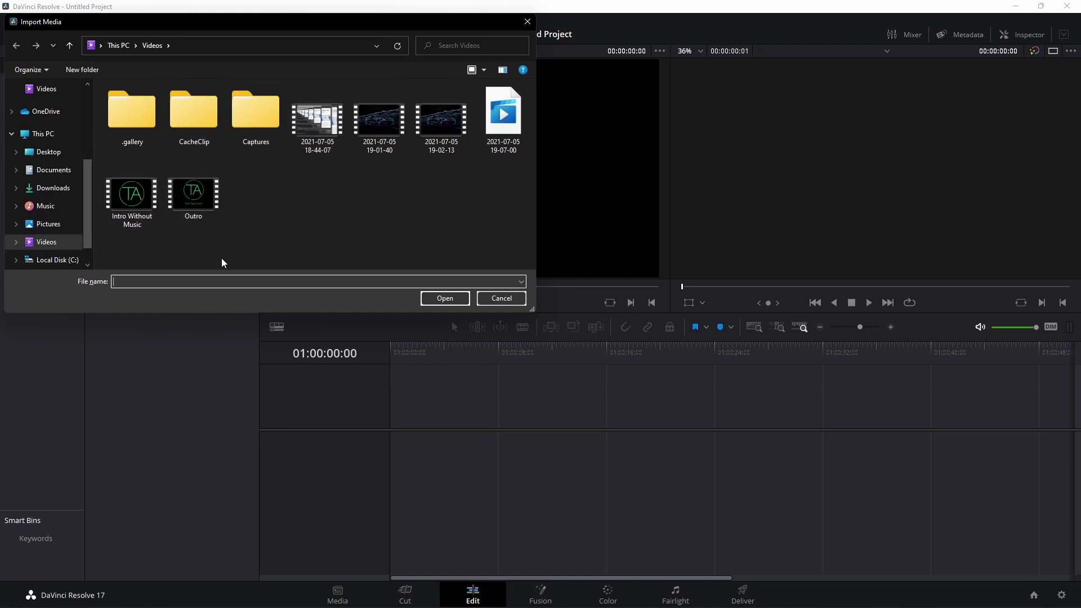
click(46, 205)
click(173, 110)
key(ctrl+a)
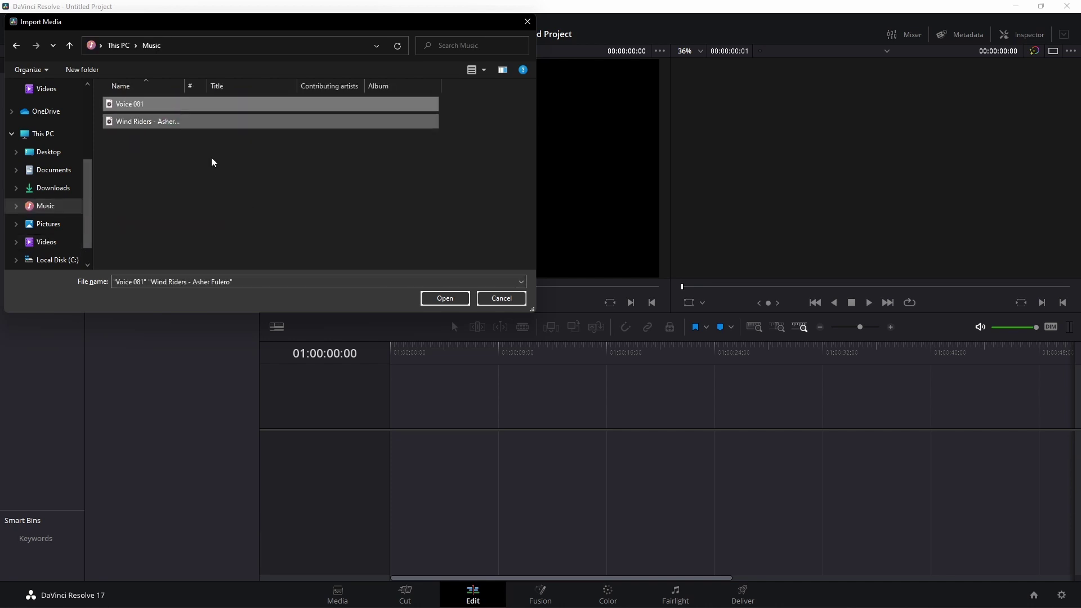
click(421, 298)
click(222, 310)
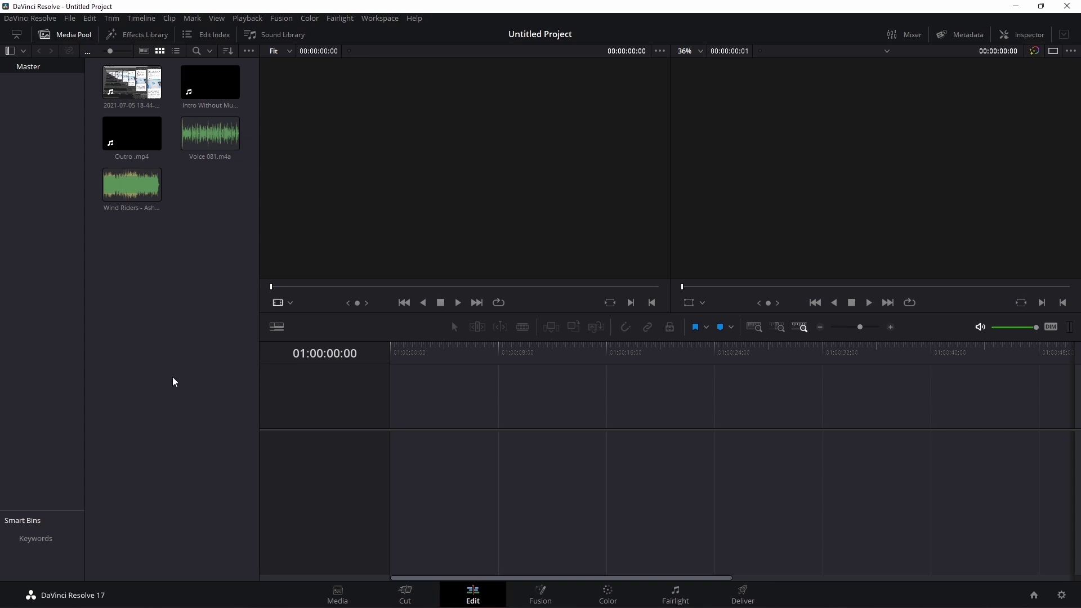
Create a new empty timeline with a custom vertical resolution of 1080 x 1920 instead of the project settings
right_click(169, 339)
mouse_move(240, 346)
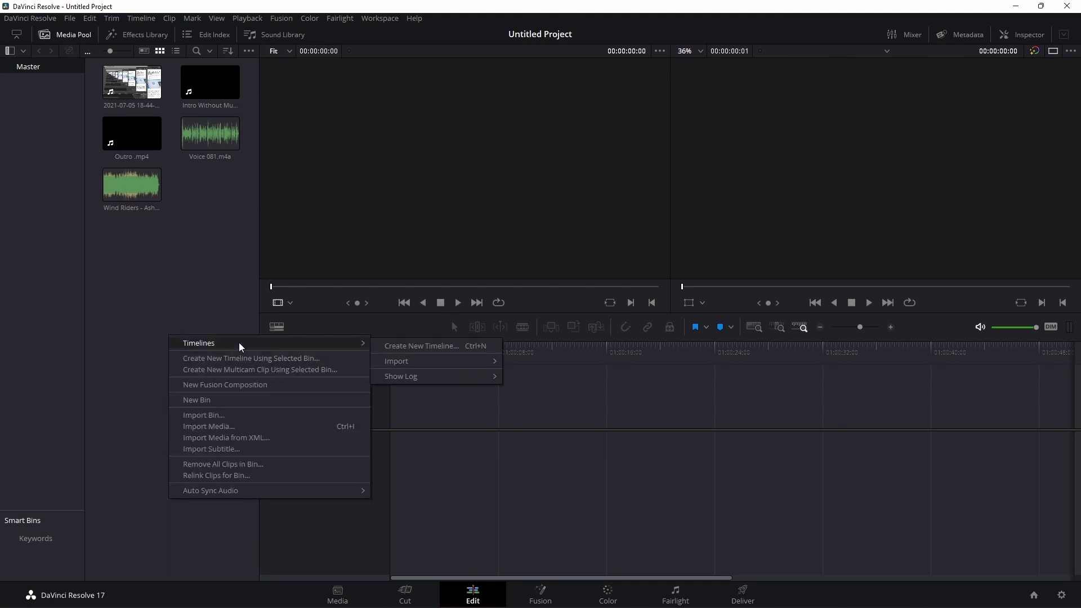
click(409, 346)
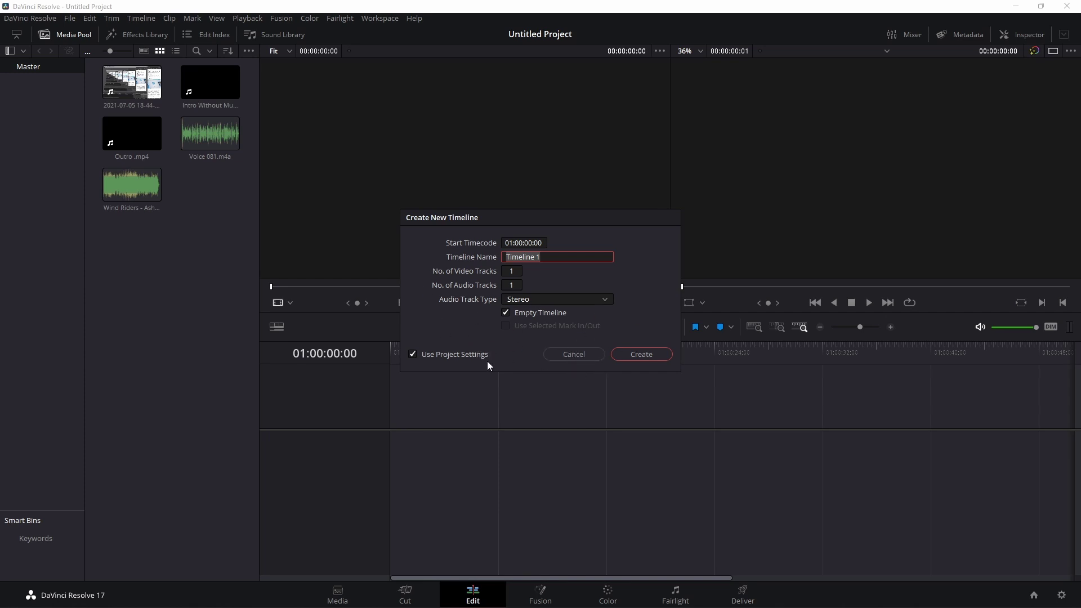
click(413, 354)
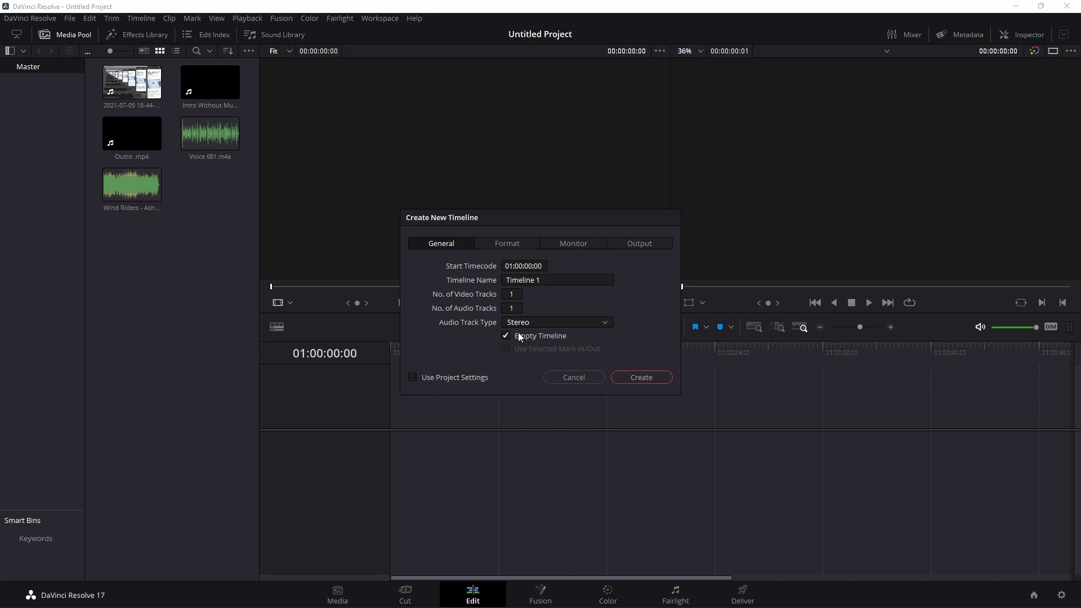
click(514, 245)
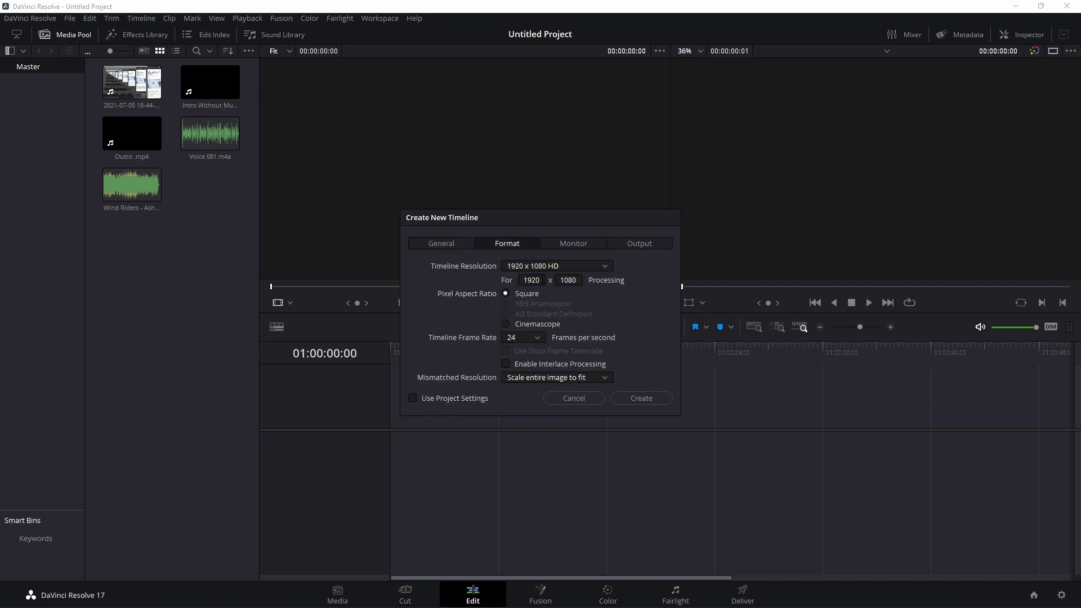
key(Tab)
key(BackSpace)
text(1080)
key(Tab)
key(BackSpace)
text(1920)
click(653, 400)
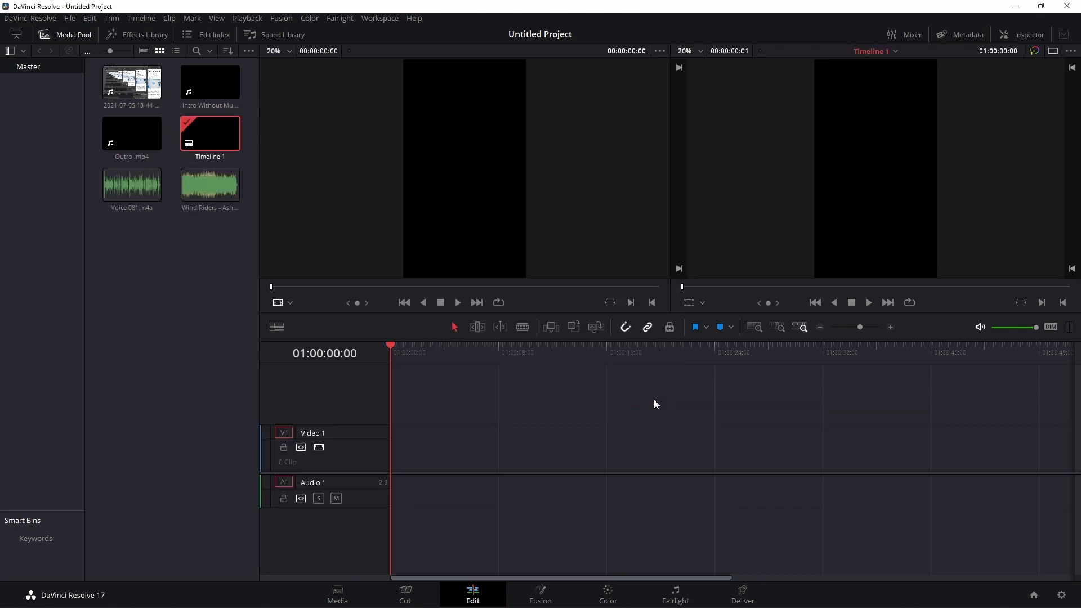
Place the Intro Without Music clip at the very start of the timeline on Video 1
click(201, 336)
click(215, 90)
drag(216, 90, 393, 446)
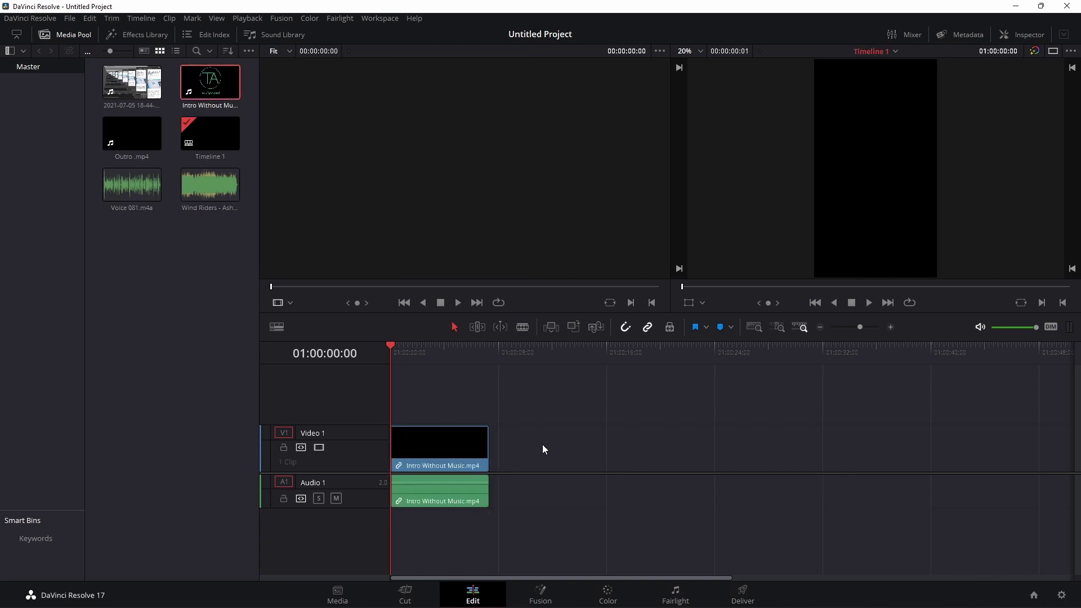
Set the intro clip's zoom to 1.8, judging it on a frame where its logo is showing
click(404, 359)
click(413, 361)
drag(413, 359, 452, 357)
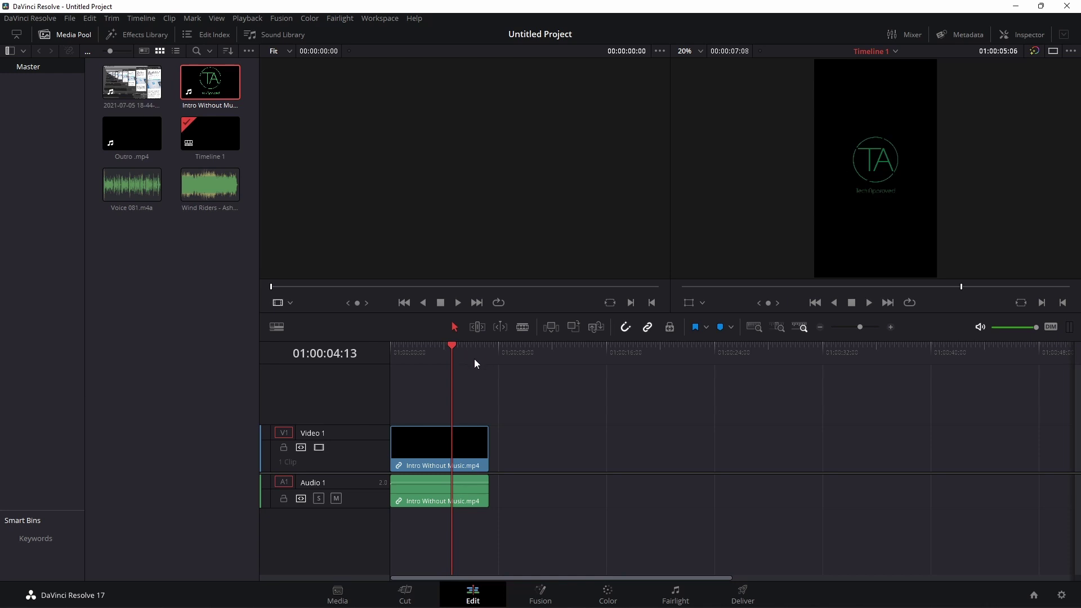
drag(465, 360, 441, 357)
click(467, 353)
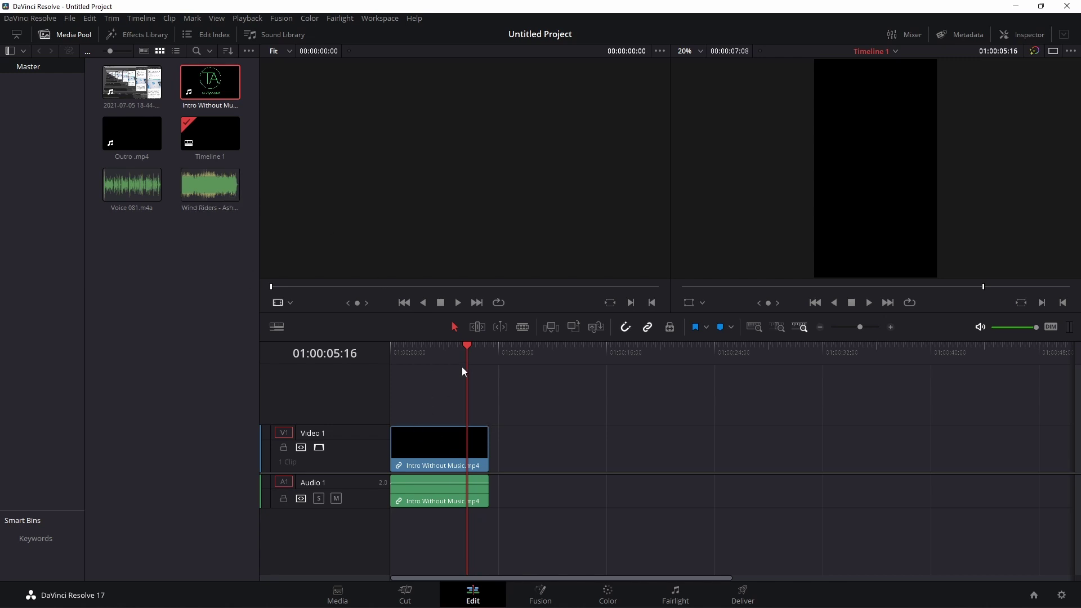
click(460, 351)
click(416, 436)
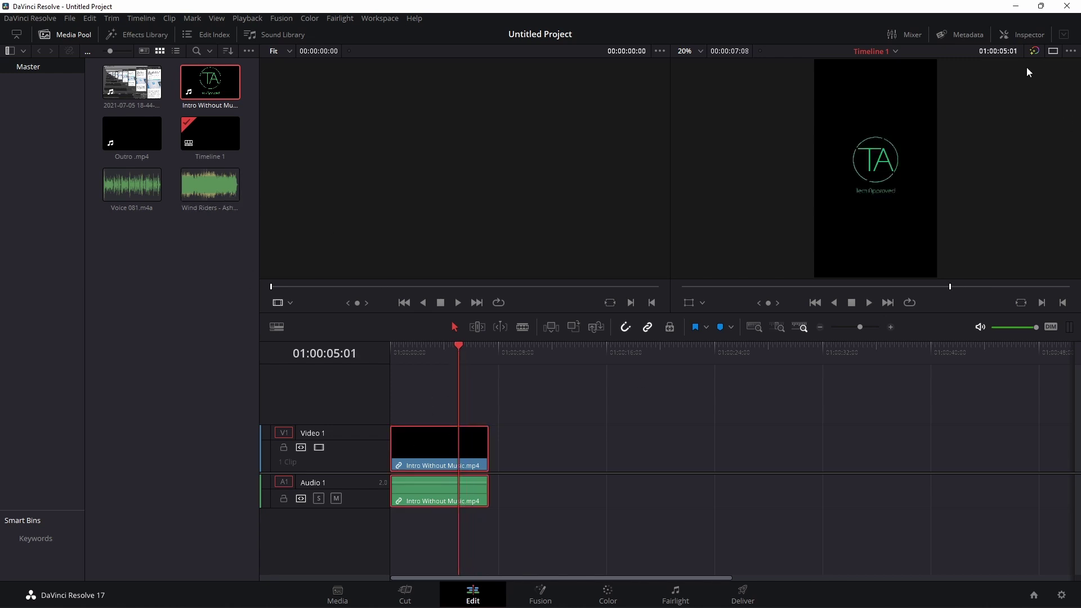
click(1026, 36)
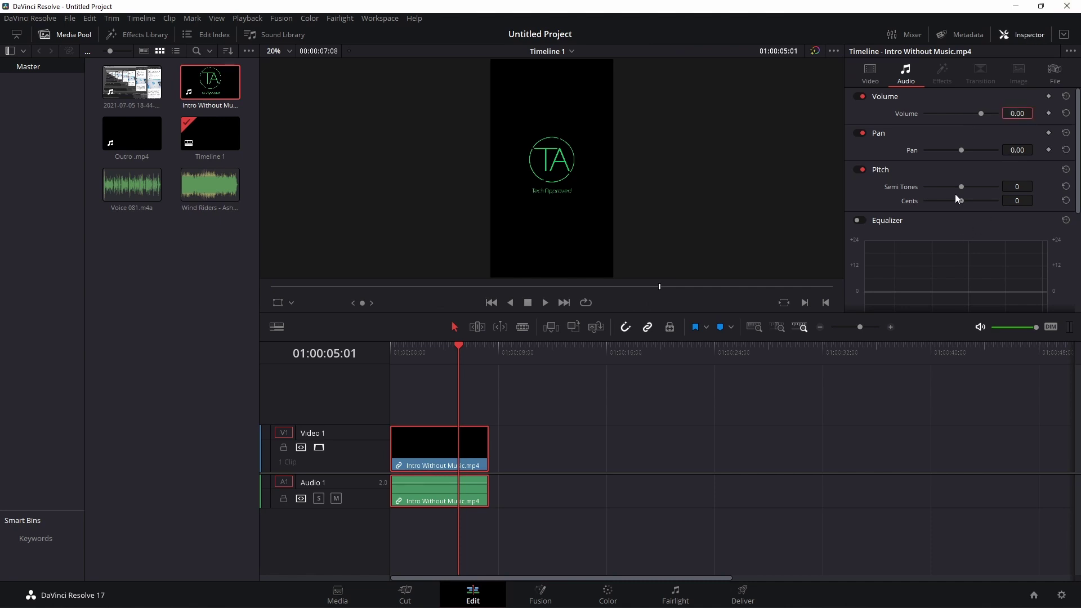
click(870, 72)
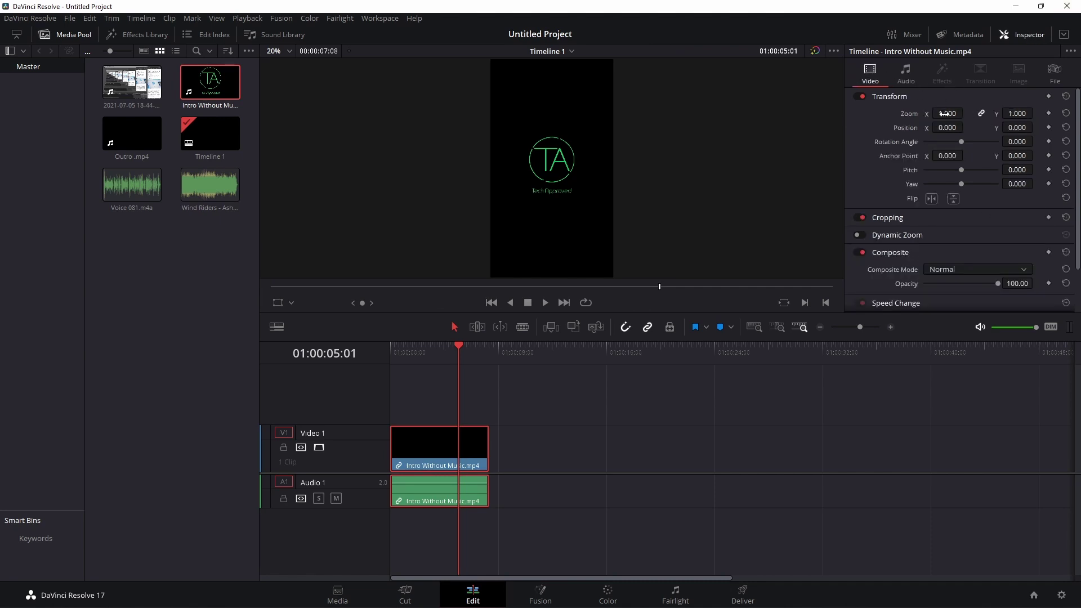
click(948, 113)
text(1.8)
key(Return)
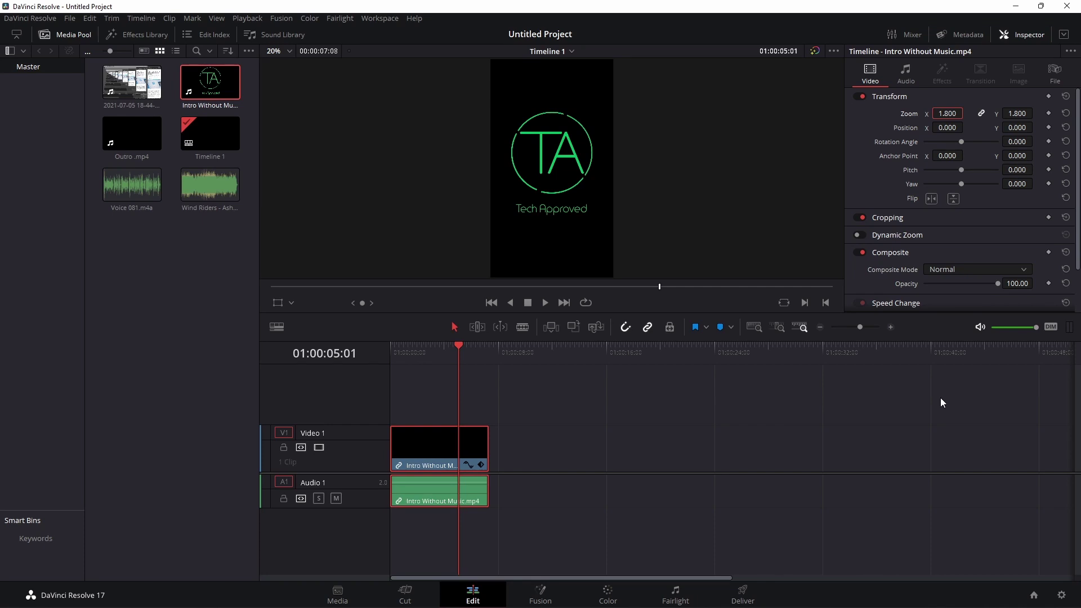
click(665, 521)
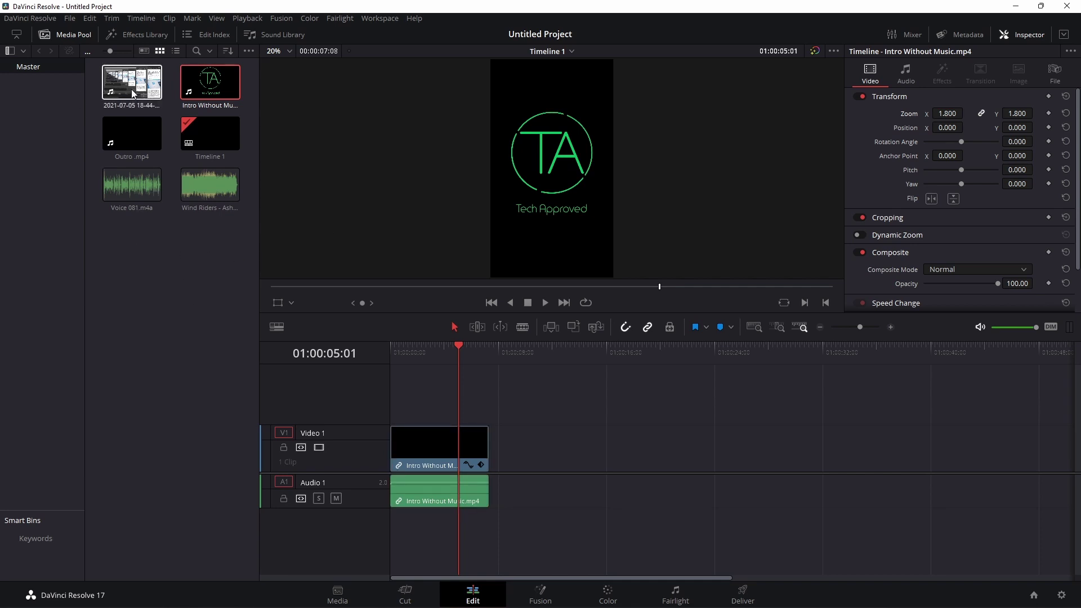
drag(130, 89, 524, 462)
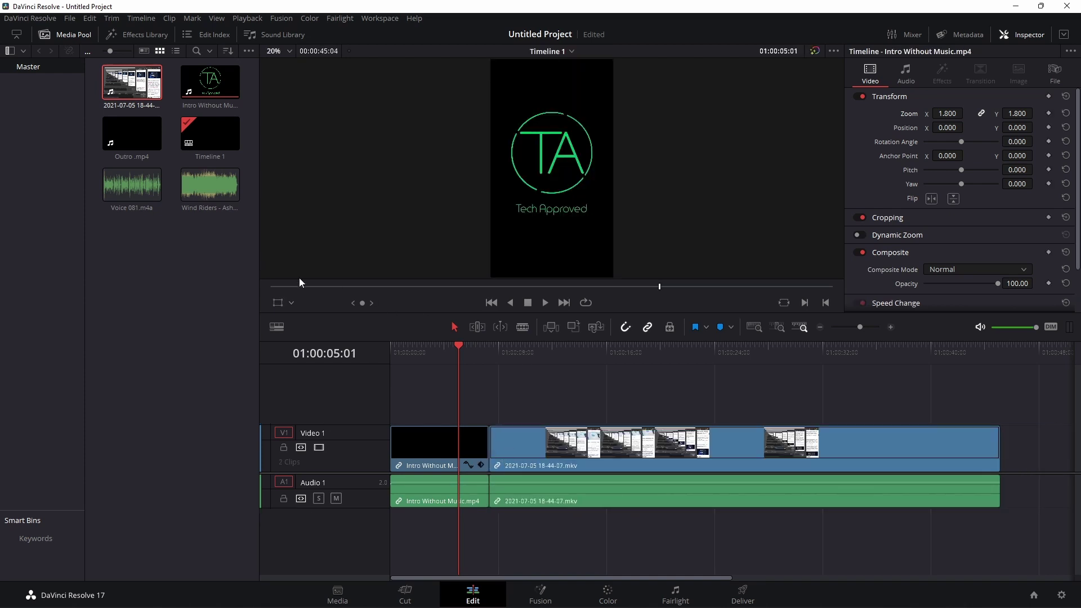
drag(132, 134, 1012, 482)
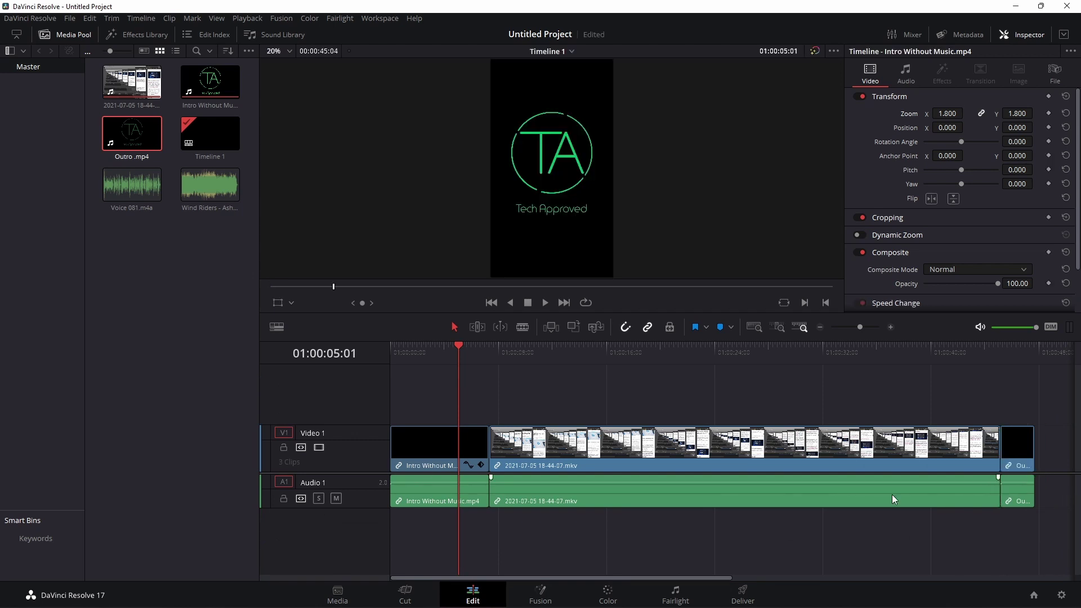
Fill the vertical frame with the article in the recording clip using zoom 4.26 and X position -1763, and save the project
click(591, 381)
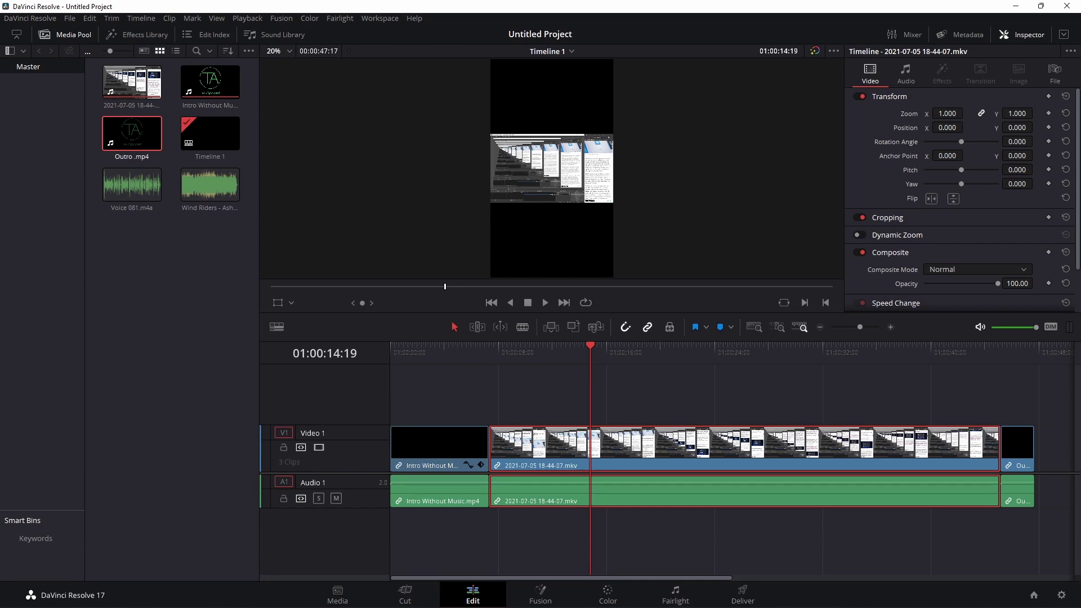
mouse_move(955, 113)
mouse_down()
mouse_move(968, 113)
mouse_move(967, 128)
mouse_move(943, 127)
mouse_move(969, 127)
mouse_move(966, 113)
mouse_move(950, 113)
mouse_move(968, 127)
mouse_move(967, 113)
mouse_move(966, 128)
mouse_up()
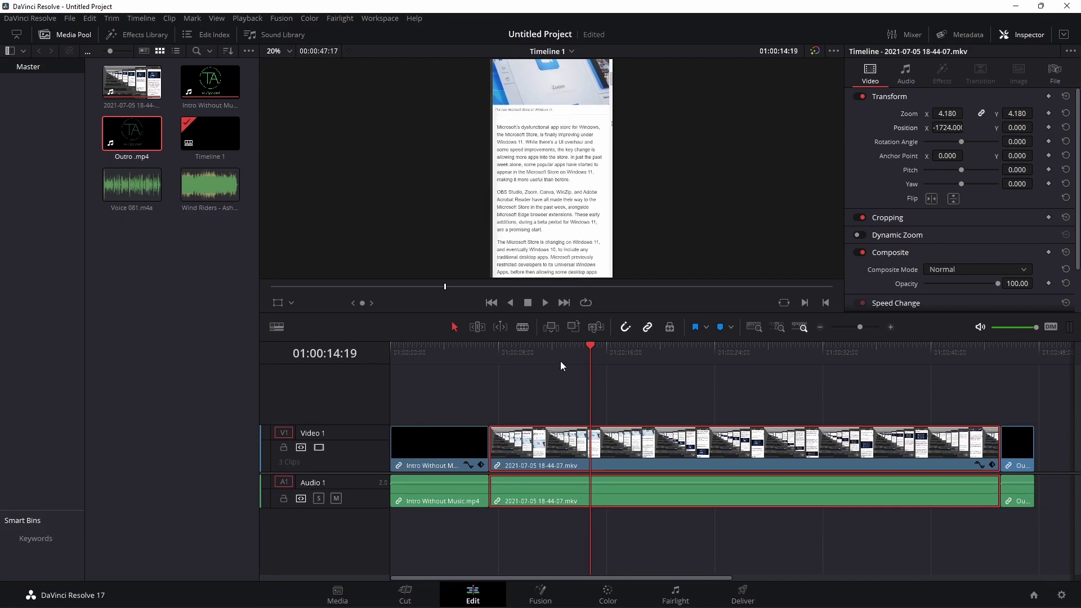
drag(559, 360, 496, 366)
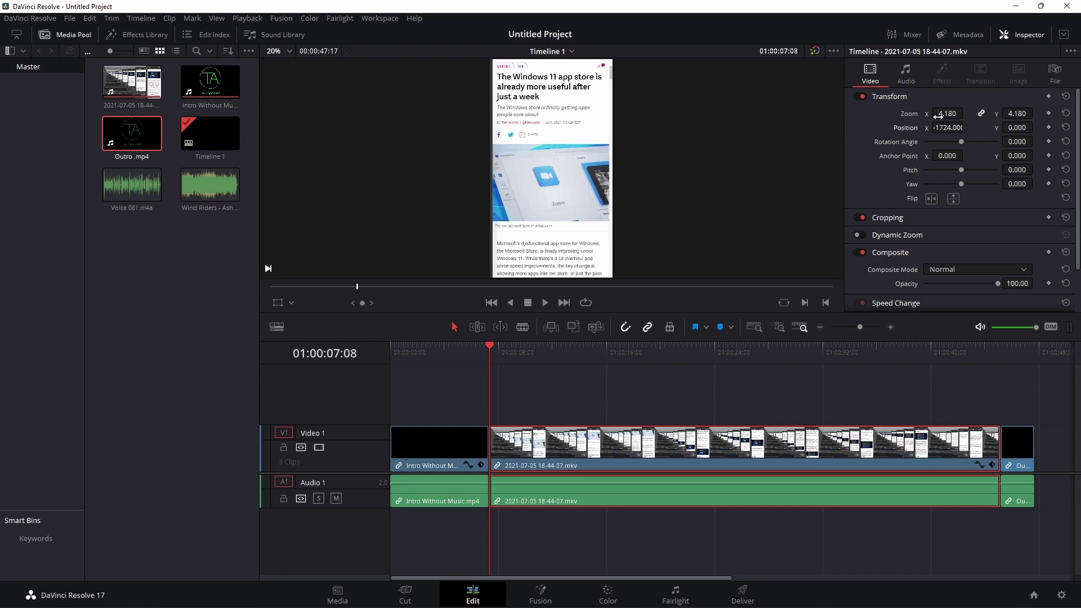
drag(948, 113, 966, 112)
mouse_move(952, 113)
mouse_down()
mouse_move(966, 112)
mouse_move(966, 126)
mouse_move(941, 126)
mouse_up()
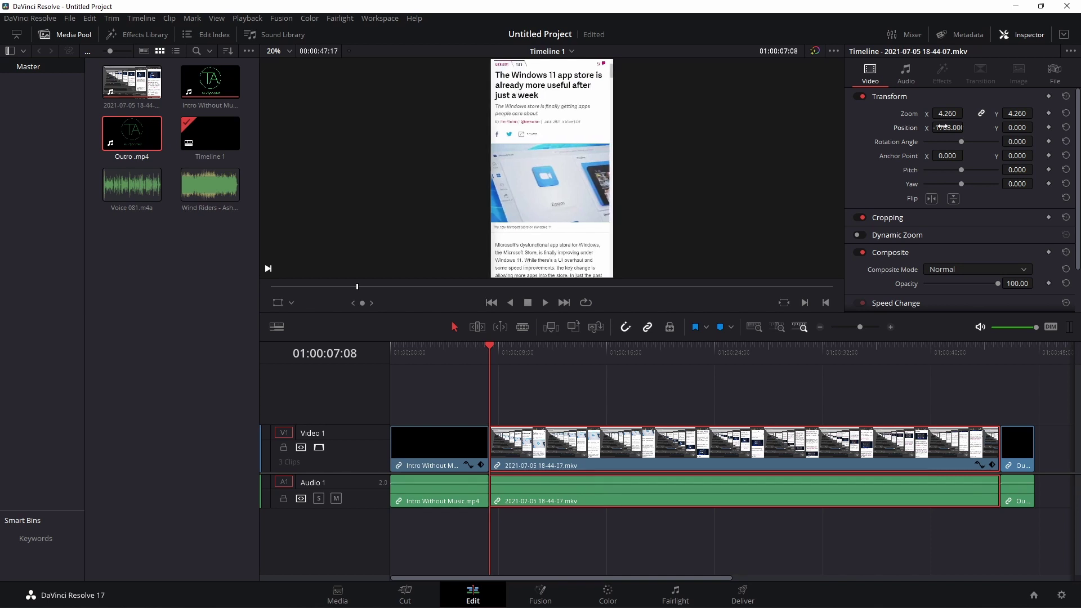
key(ctrl+s)
drag(500, 355, 608, 412)
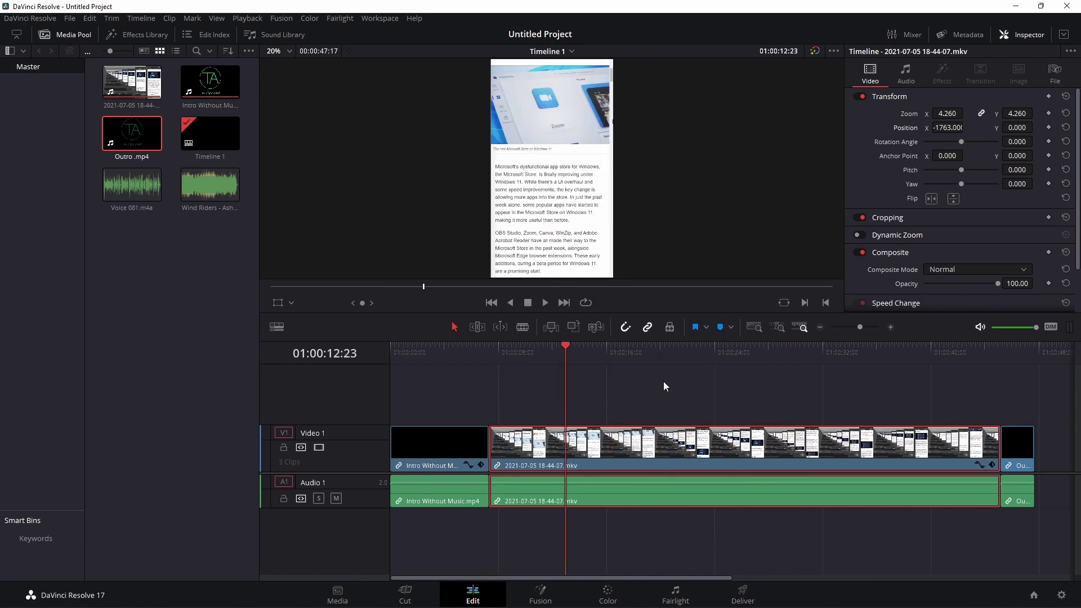
drag(628, 358, 722, 368)
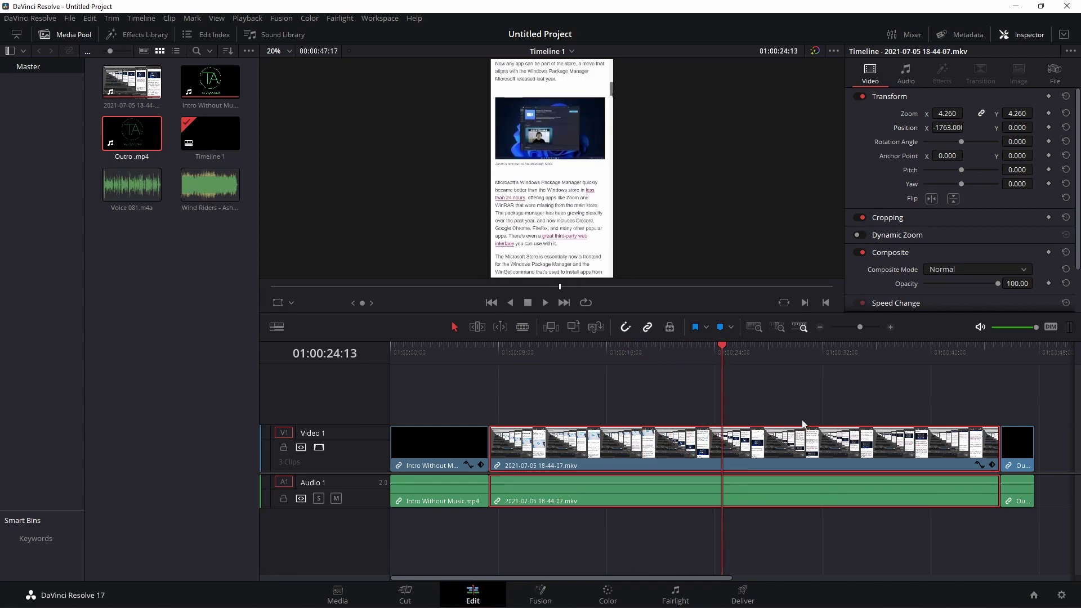
key(space)
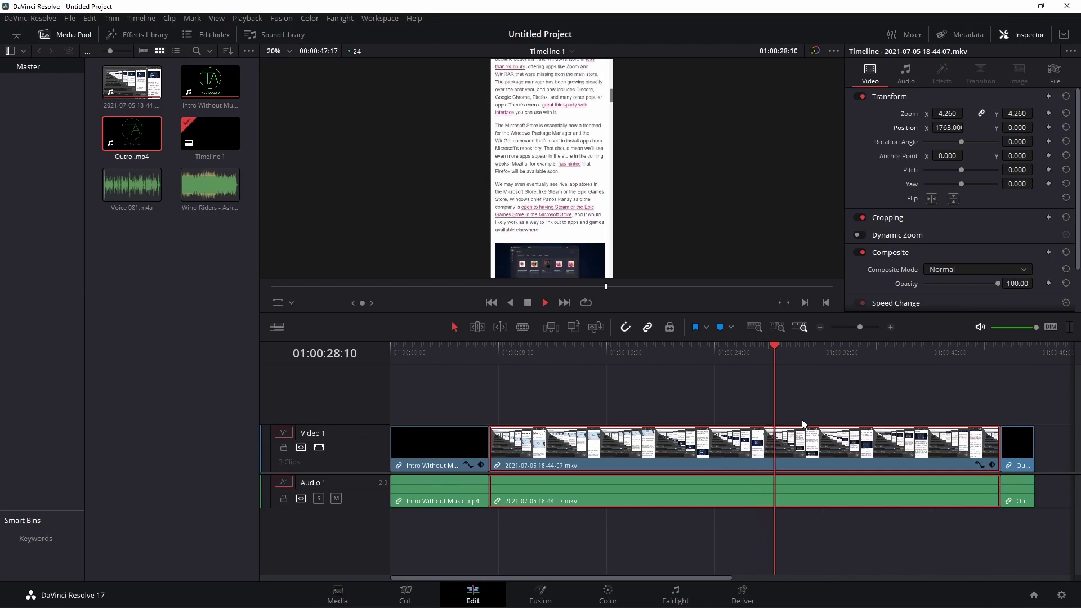
key(space)
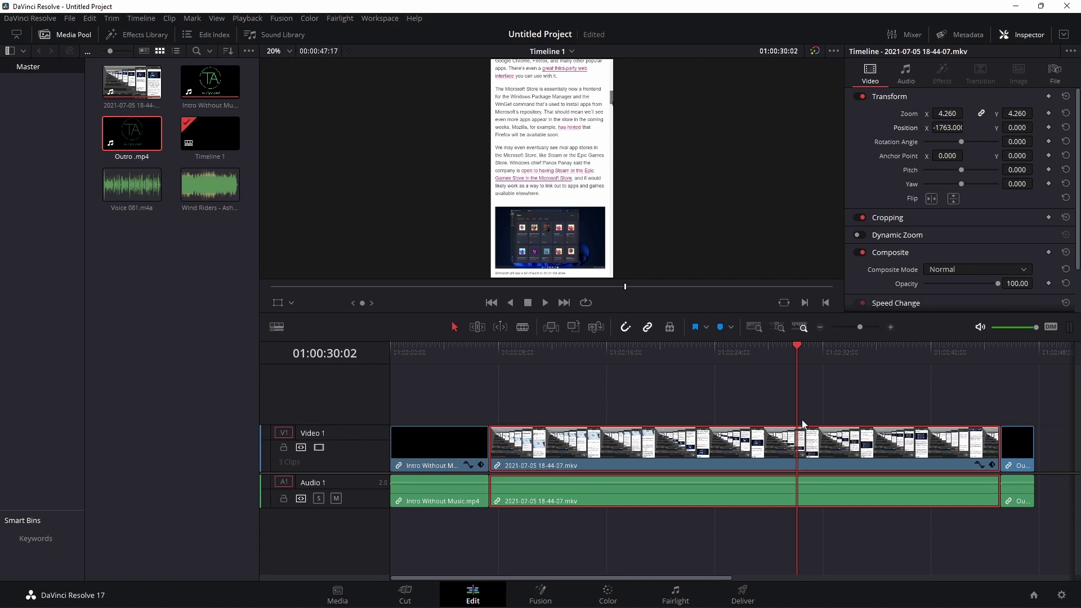
Set the Outro clip's zoom to 1.8, judging it on a frame where its logo is showing
click(1017, 358)
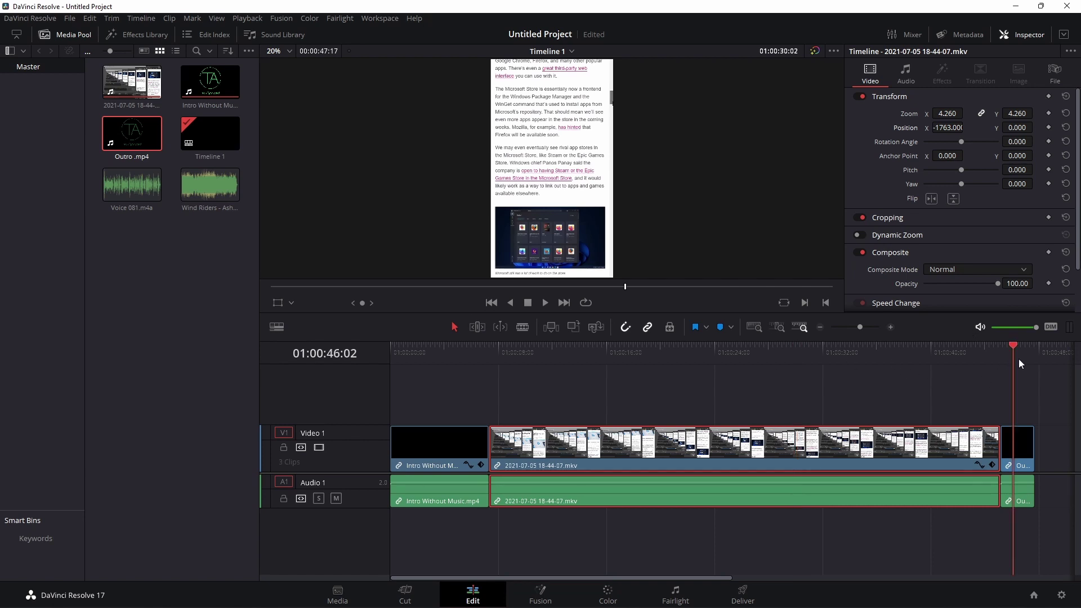
click(1018, 445)
click(953, 113)
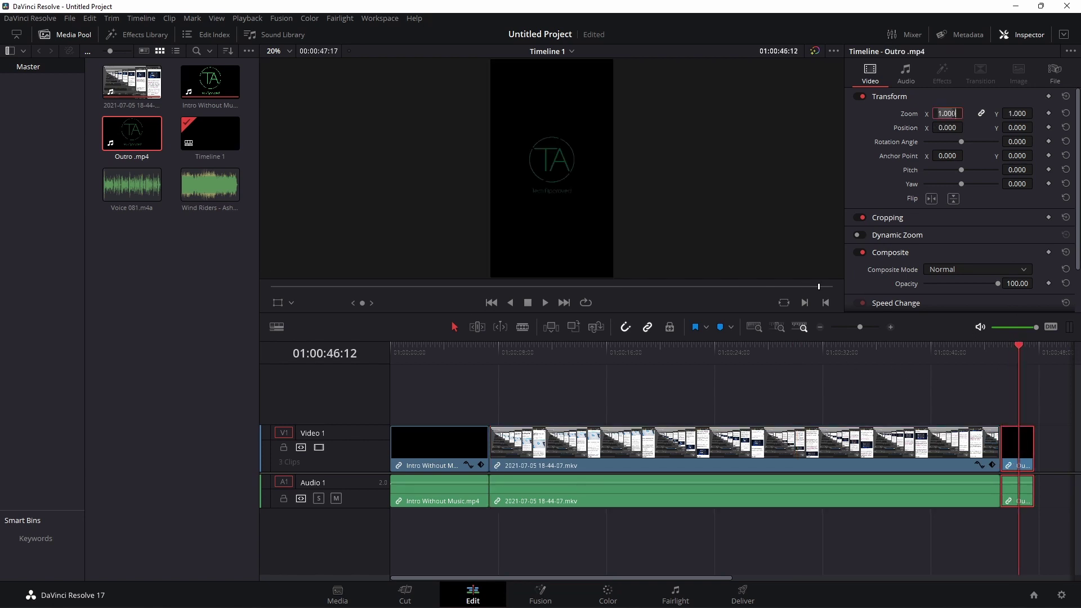
text(1.8)
click(598, 418)
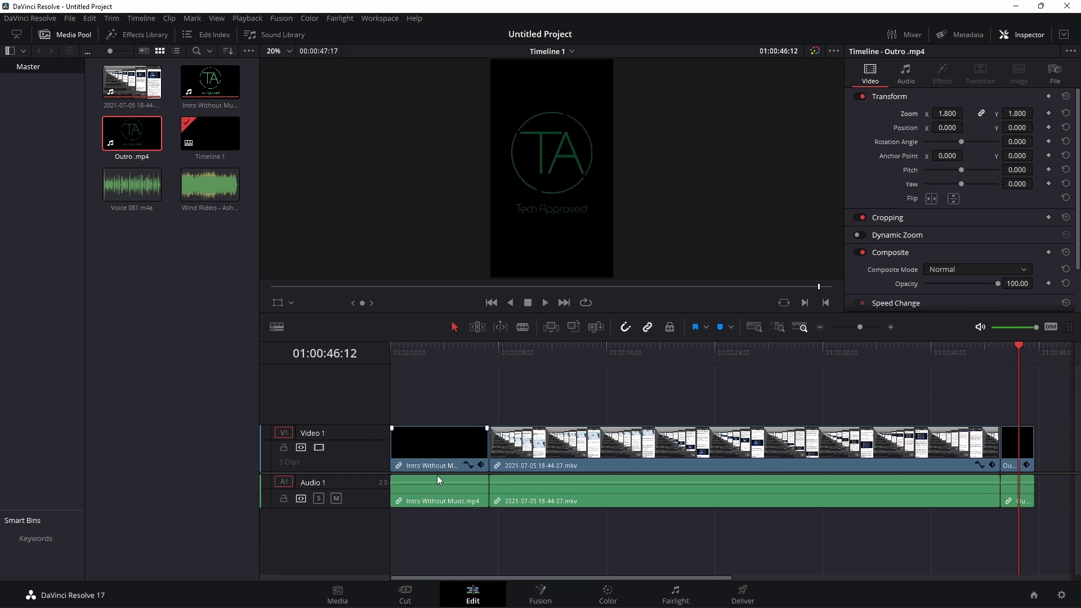
Add a second audio track and place Voice 081.m4a on Audio 1 directly after the intro, overwriting the recording's own audio
right_click(367, 490)
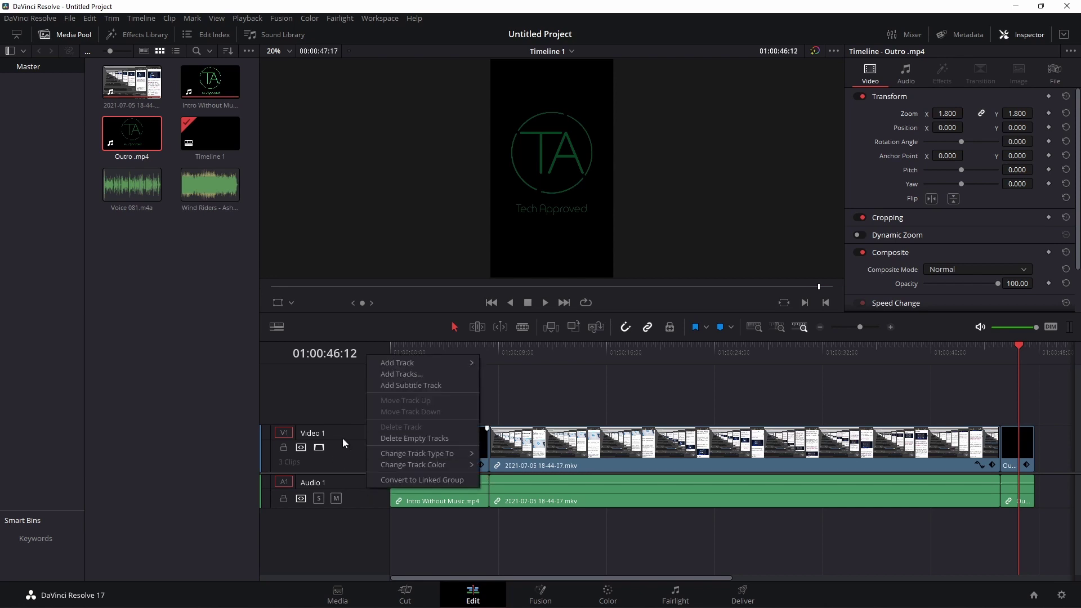
click(506, 365)
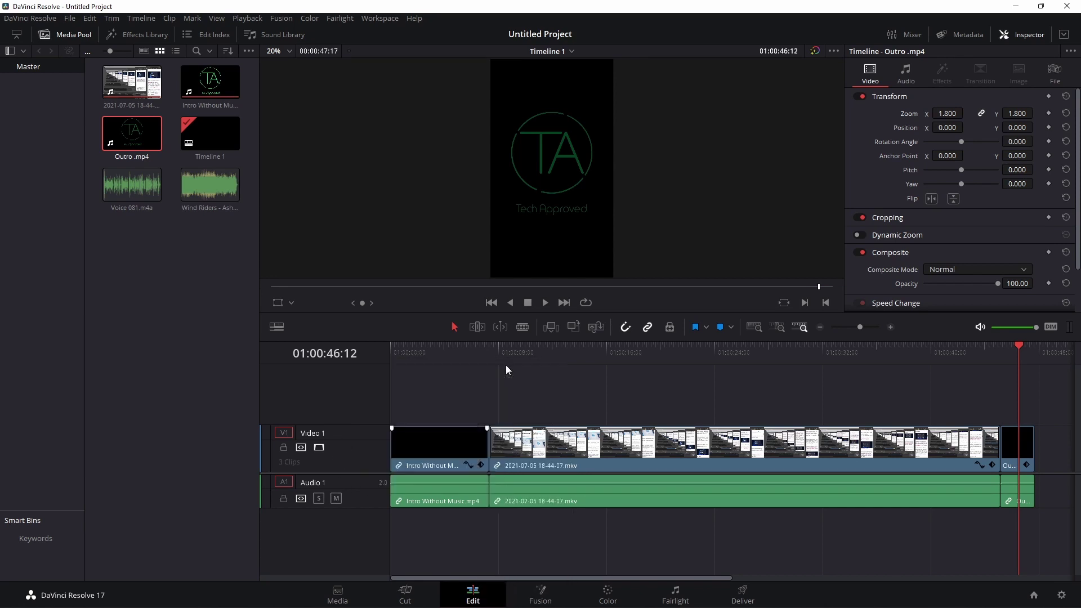
click(136, 195)
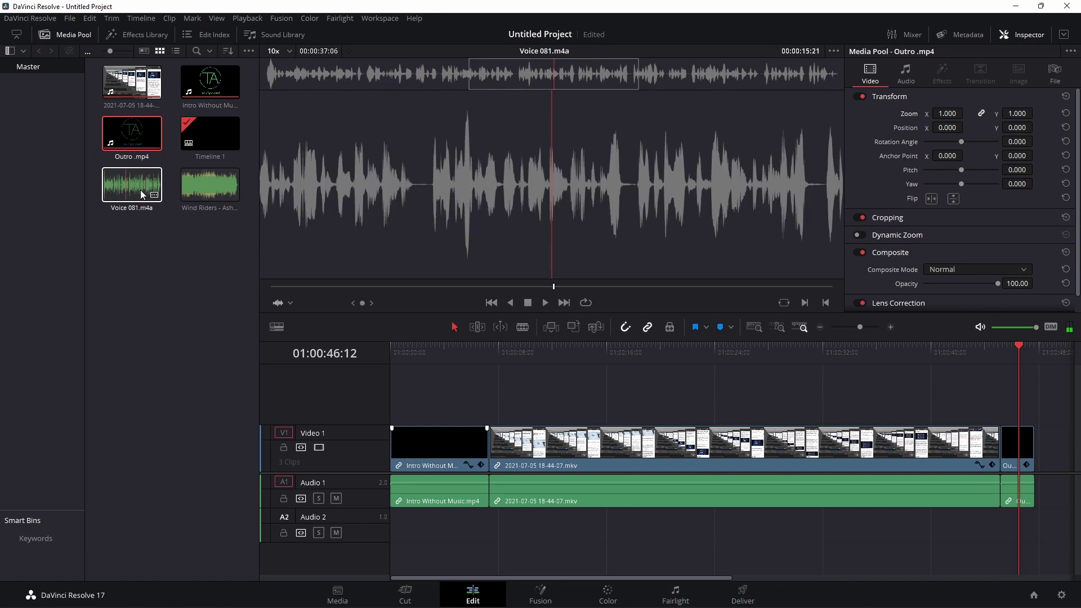
drag(123, 190, 489, 500)
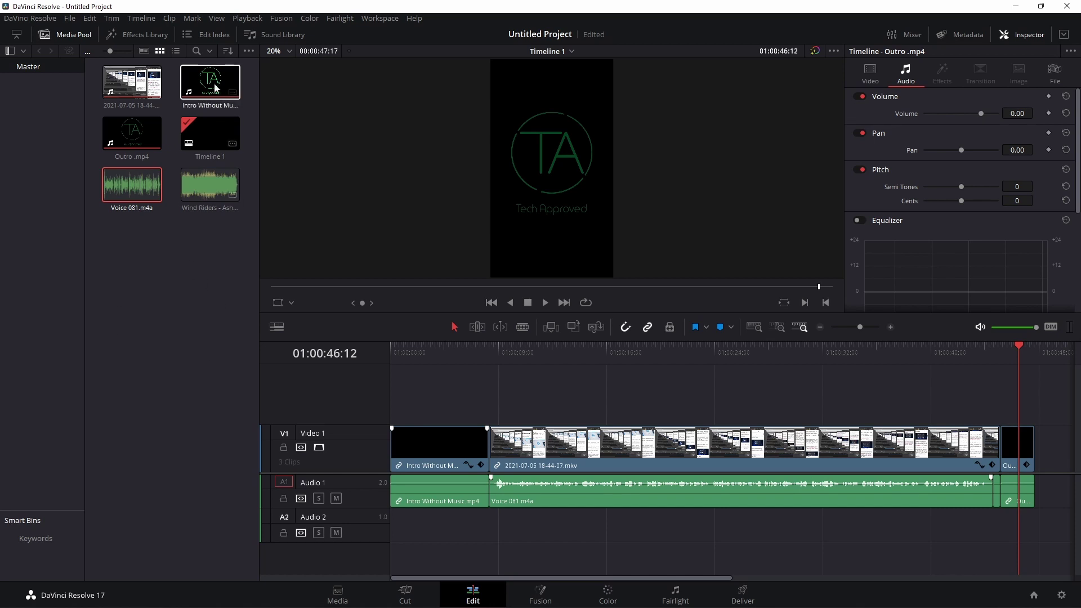
Apply the Vocal Channel audio effect to the Voice 081.m4a clip on Audio 1 and enable its compressor
click(148, 49)
click(130, 34)
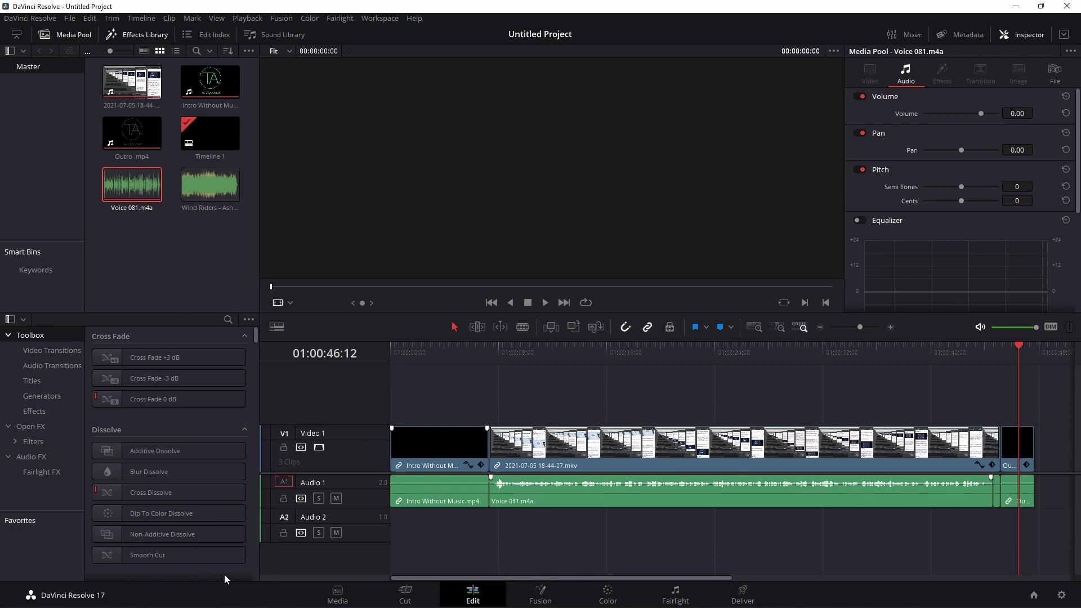
scroll(225, 547, down, 6)
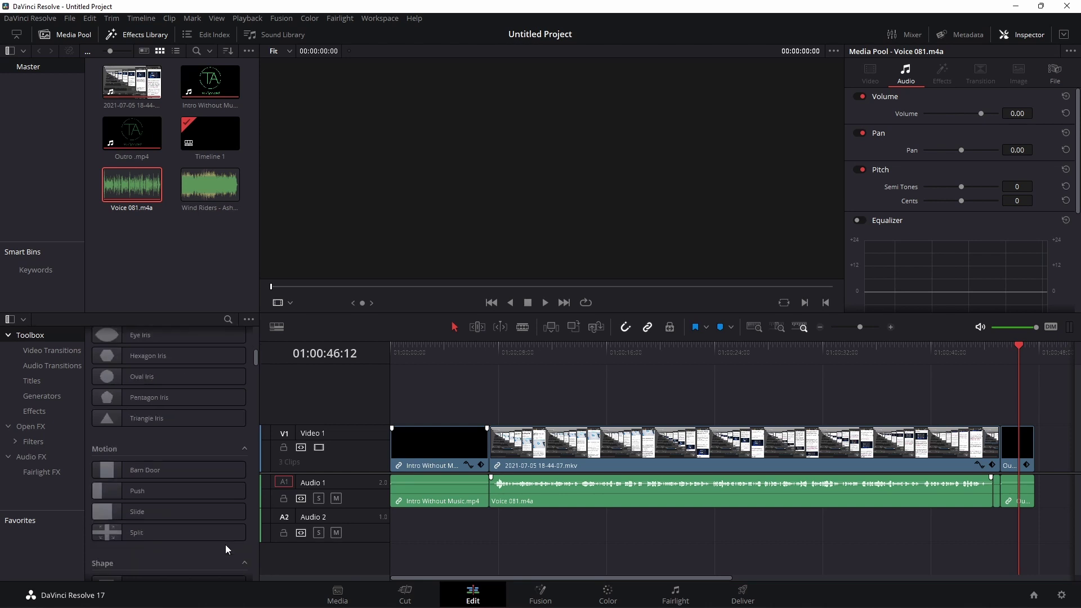
scroll(226, 540, up, 2)
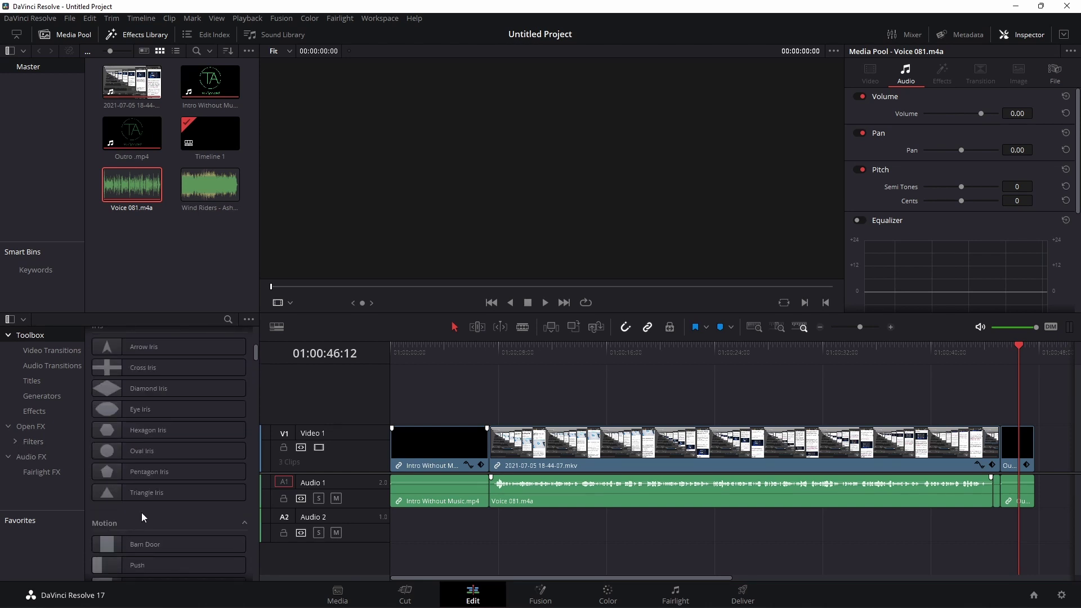
scroll(182, 539, up, 4)
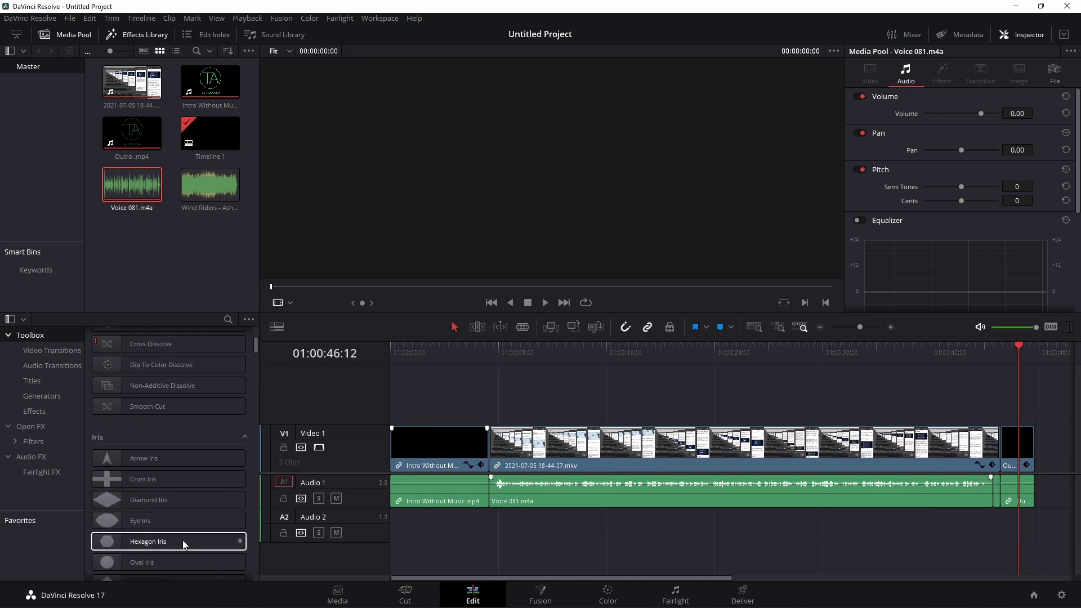
scroll(196, 516, up, 3)
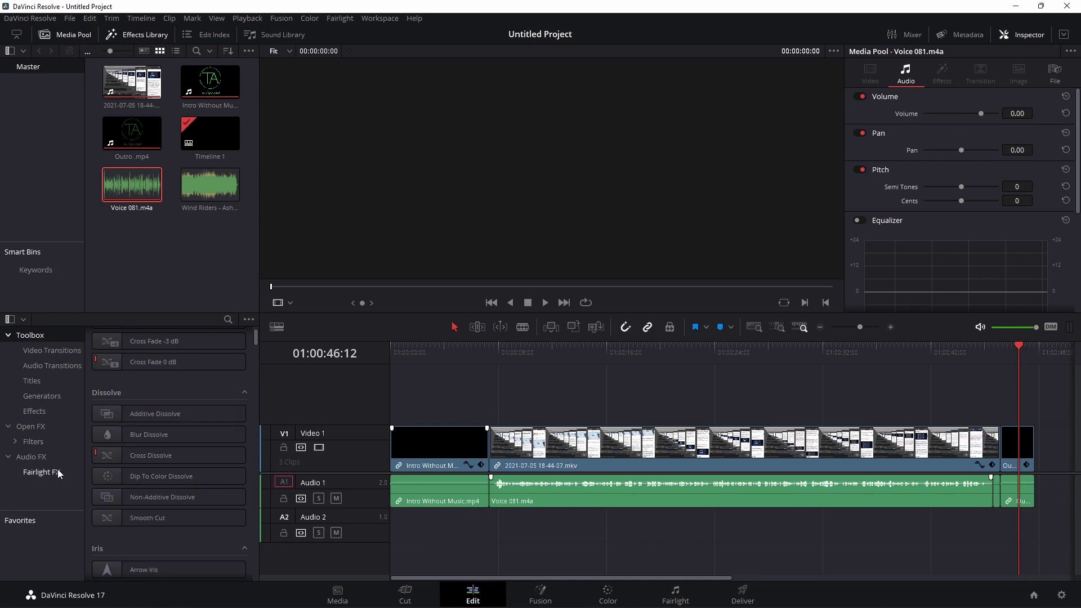
click(40, 458)
scroll(188, 499, down, 8)
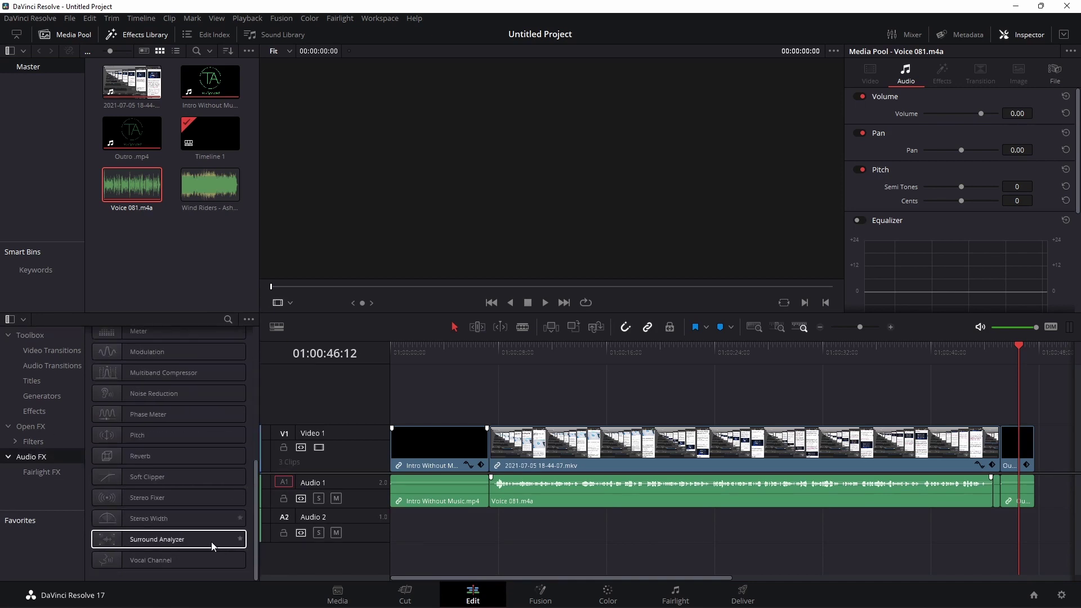
drag(174, 560, 677, 530)
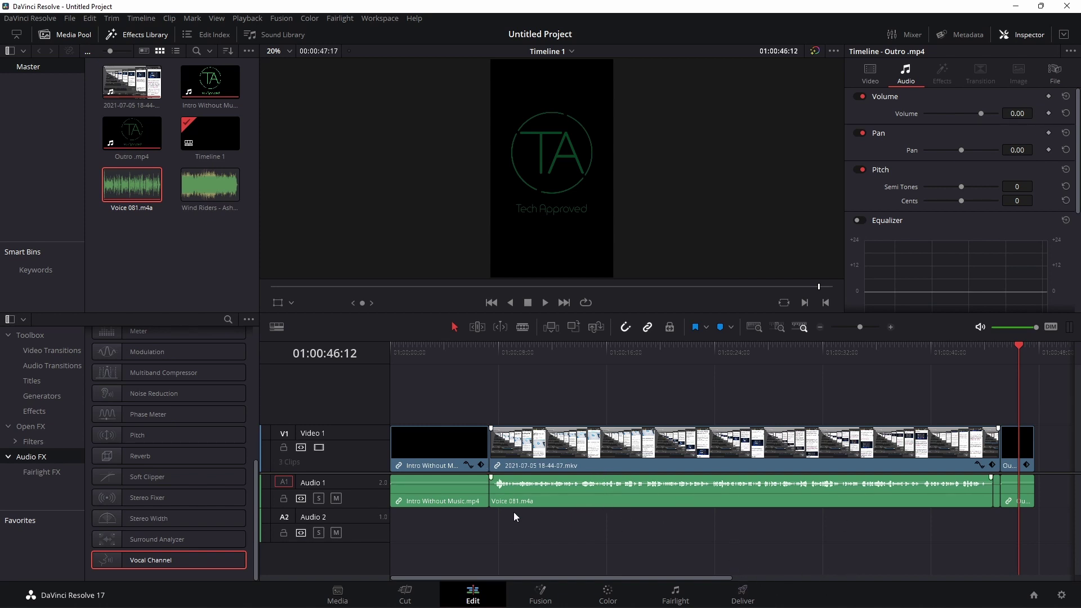
drag(169, 559, 560, 495)
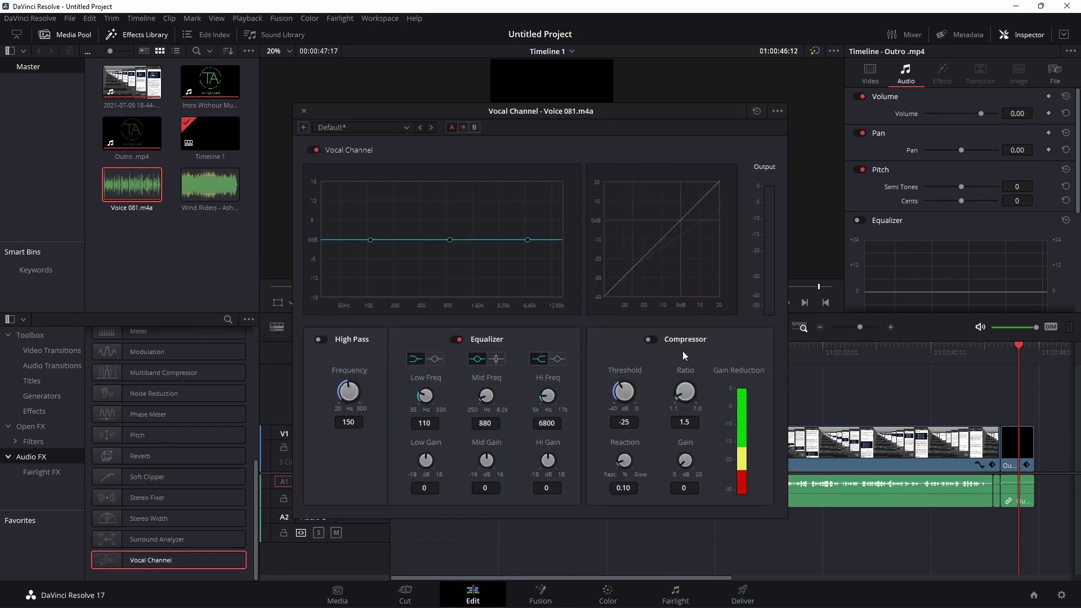
click(650, 340)
click(304, 111)
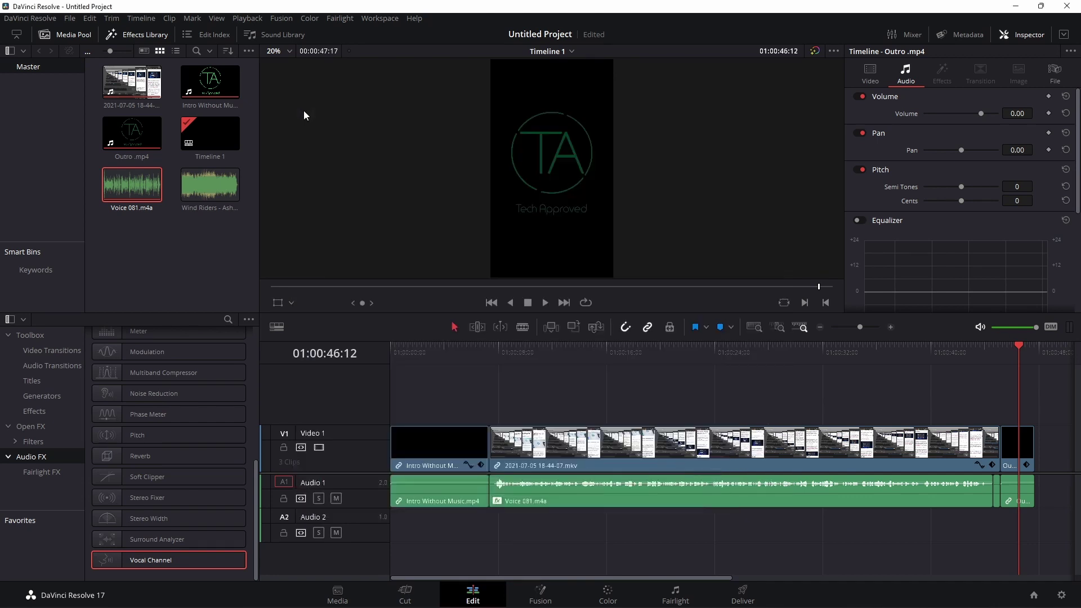
Lay the Wind Riders music on Audio 2 from the very start of the timeline, with its silent opening cut off
drag(671, 353, 491, 363)
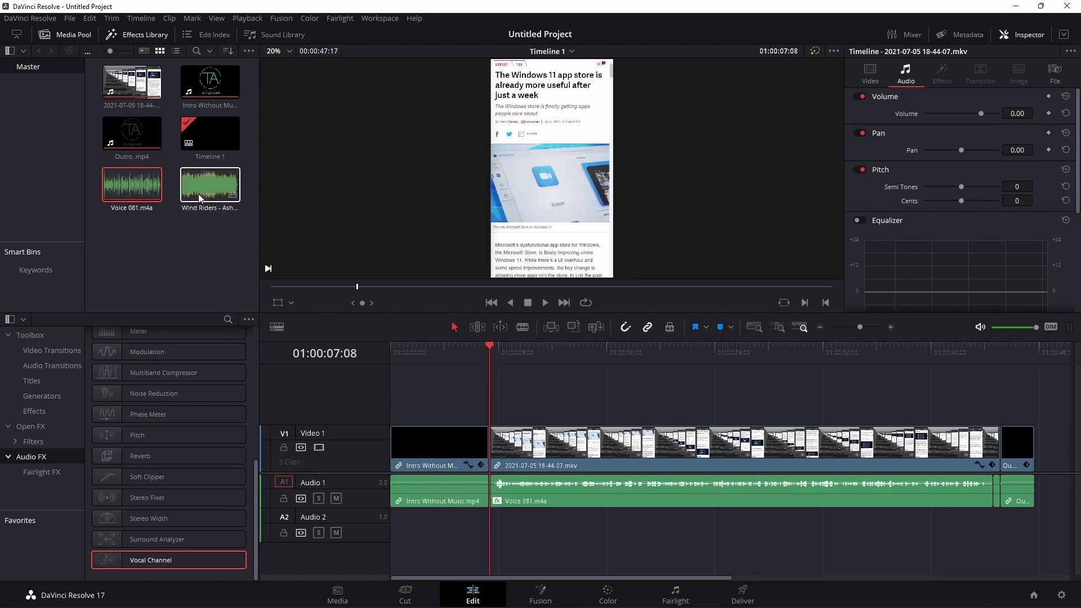
drag(210, 185, 392, 538)
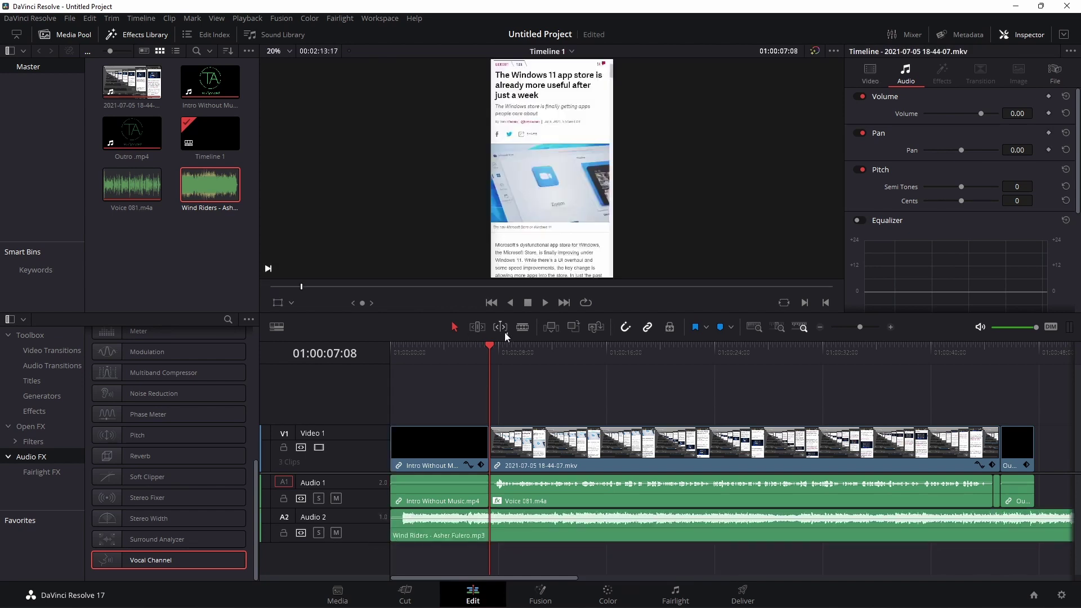
click(523, 327)
click(404, 535)
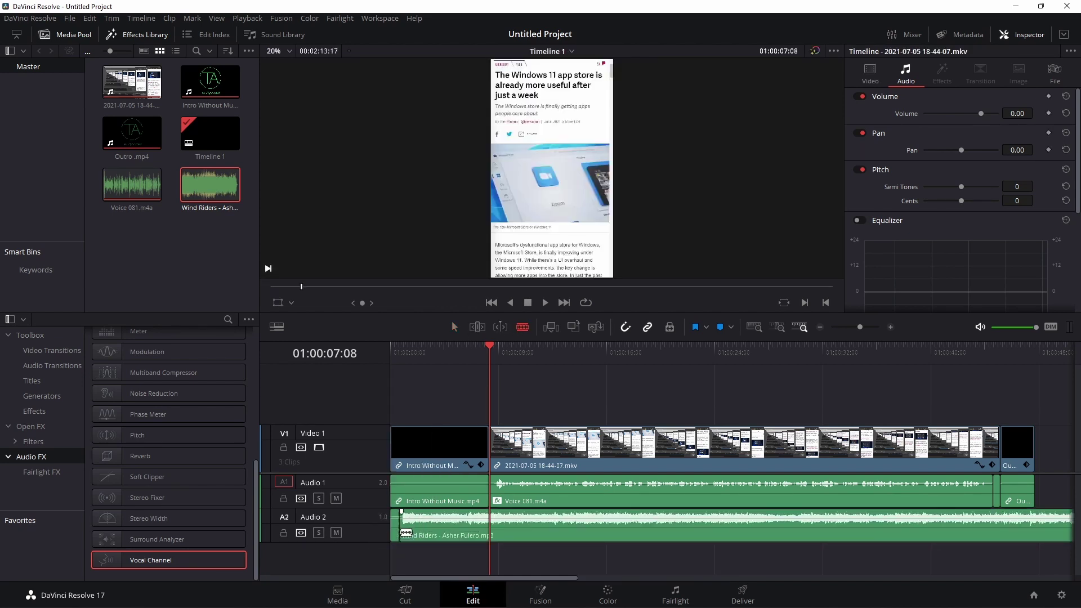
click(455, 326)
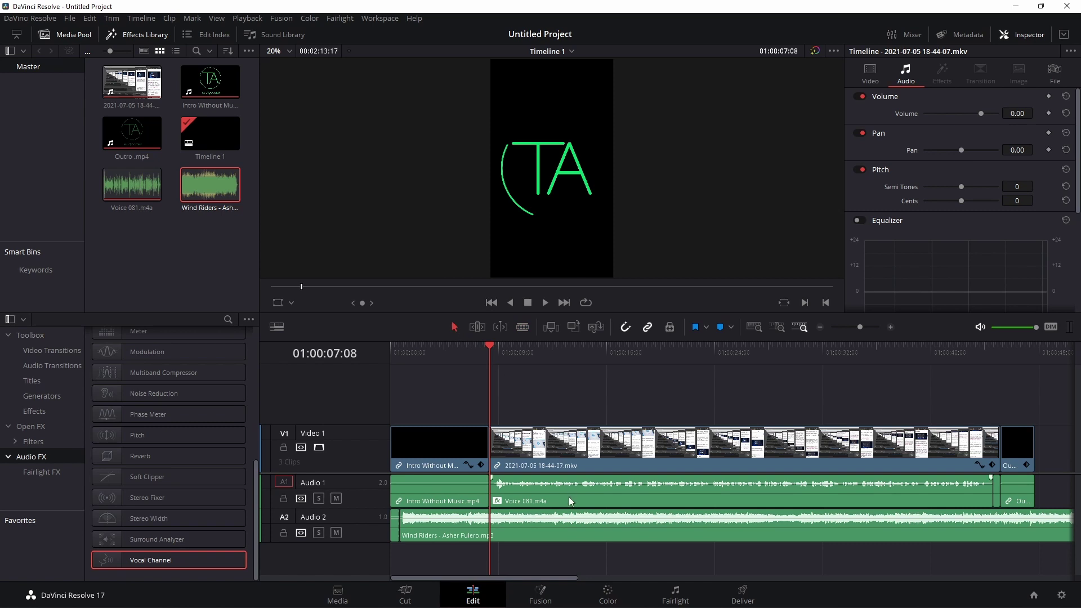
drag(565, 526, 558, 527)
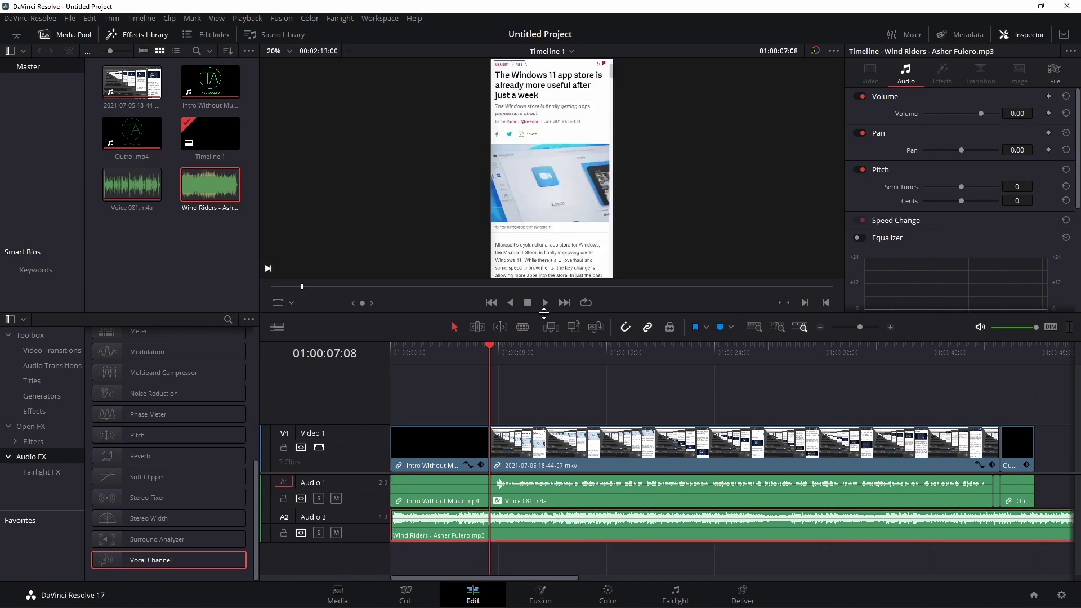
Split the music on Audio 2 where the Outro clip ends and delete the leftover part
click(523, 327)
click(1042, 529)
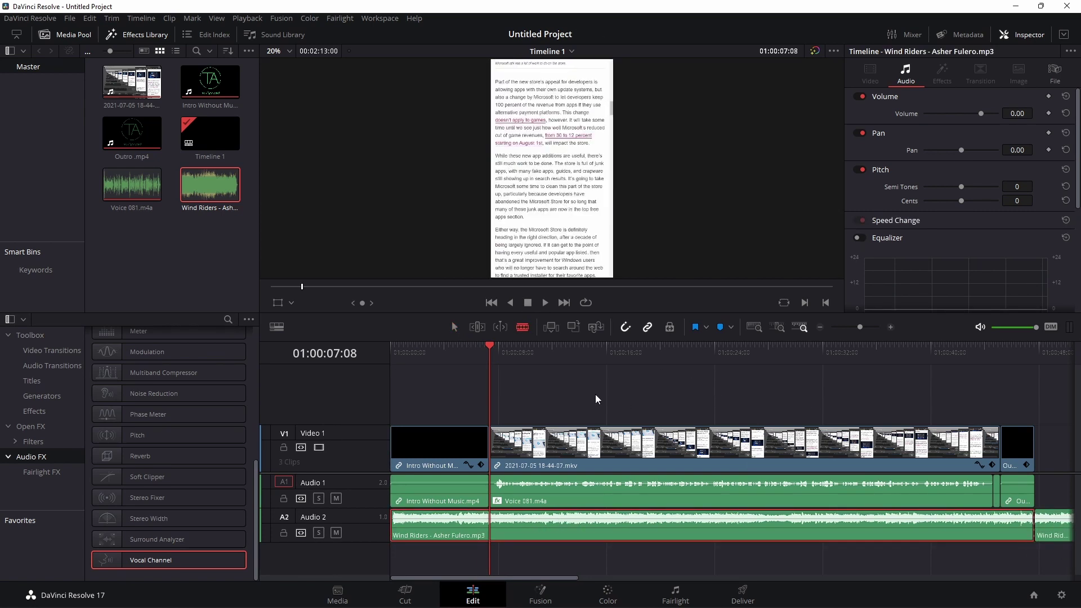
click(454, 326)
click(1053, 524)
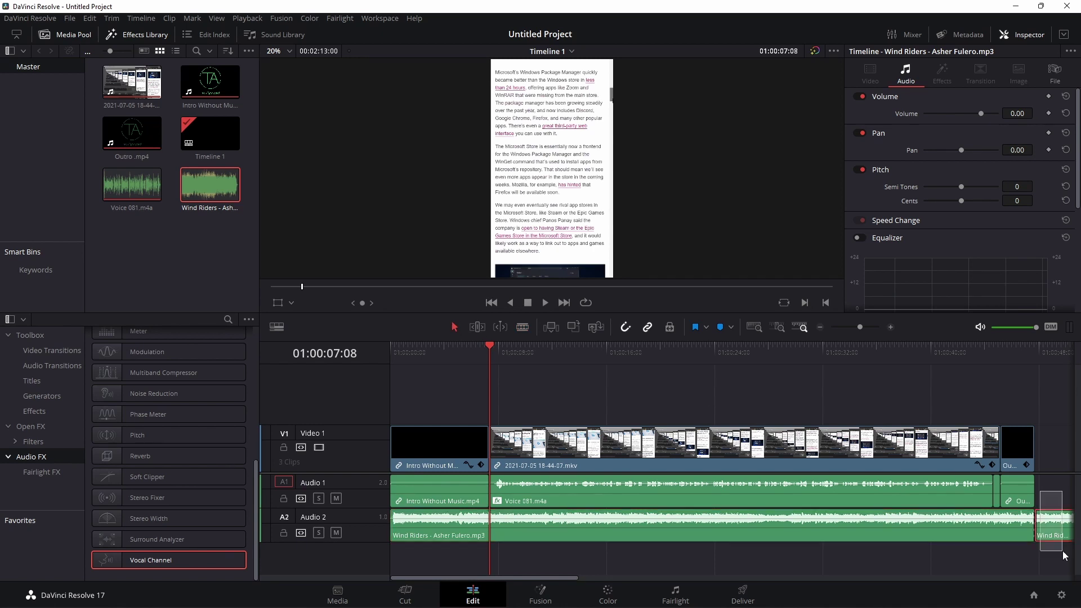
key(Delete)
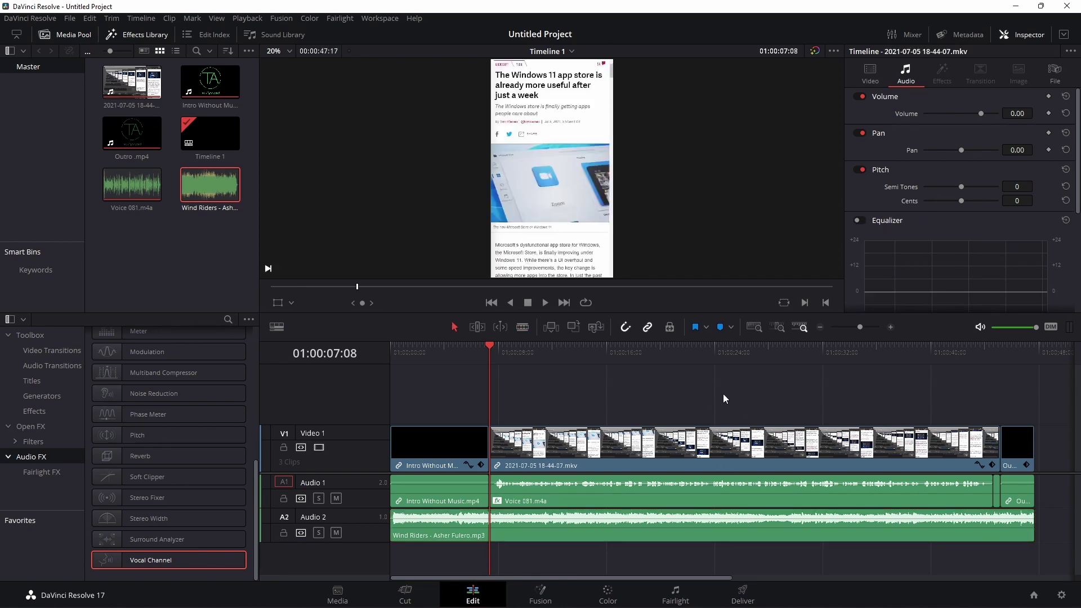
Play the recording section to judge the audio mix, and lower the music clip's volume on Audio 2 well below the voice
key(space)
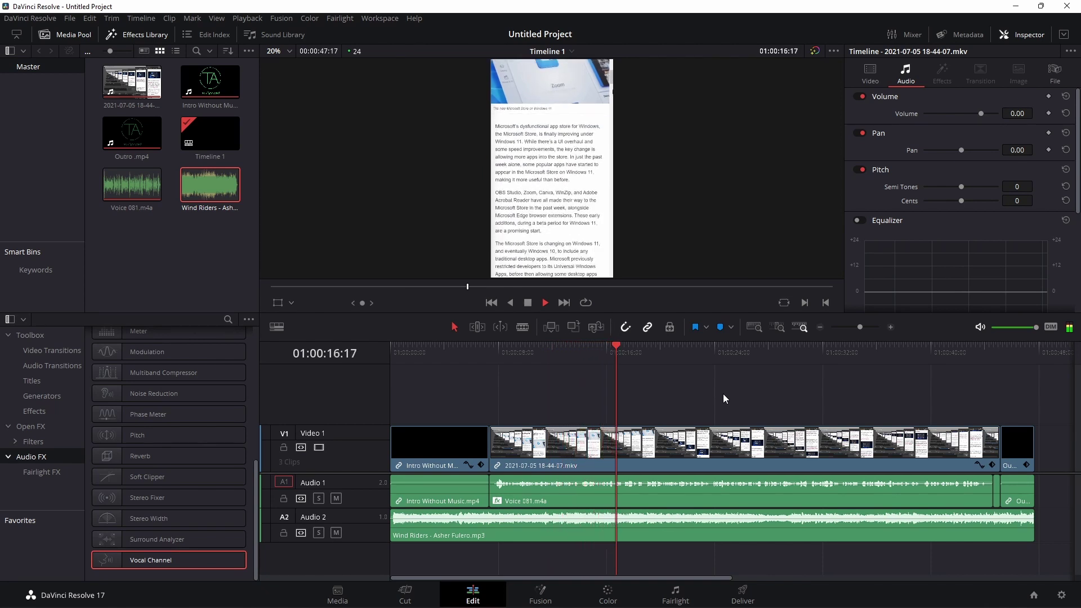
key(space)
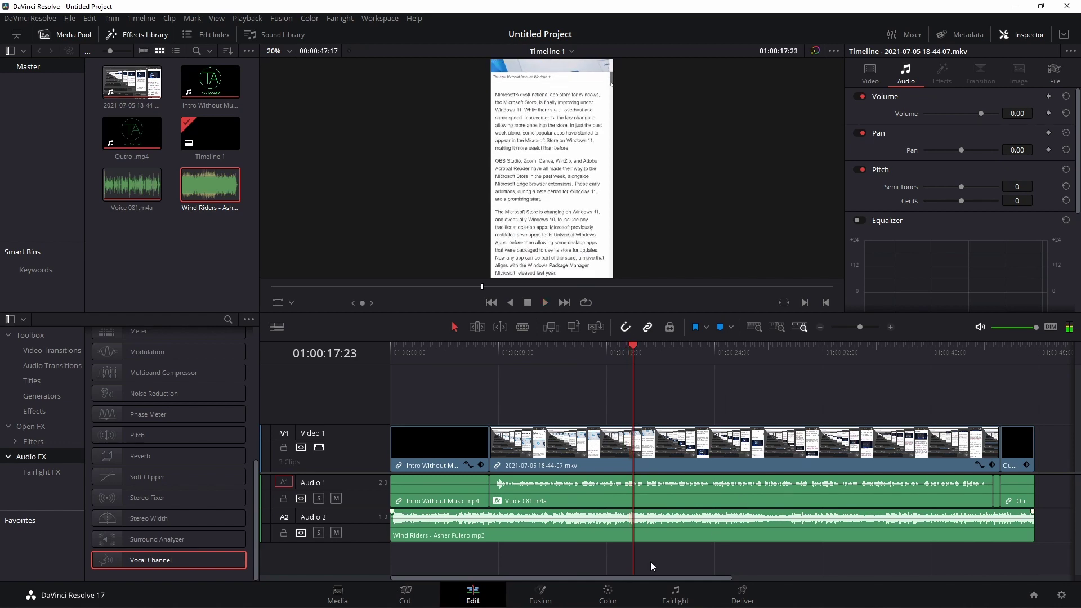
drag(695, 524, 698, 521)
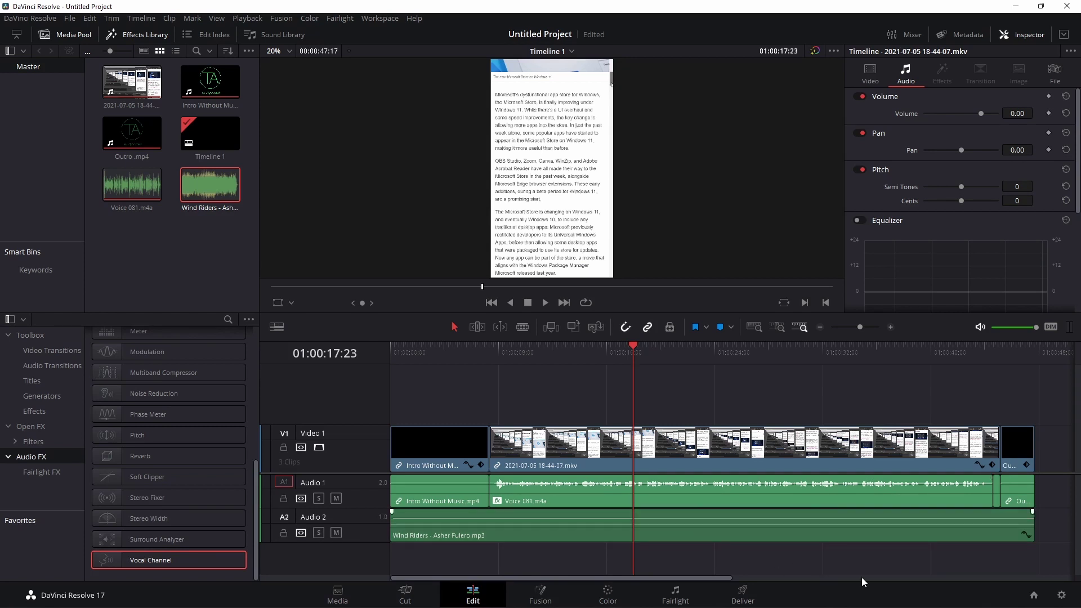
In the render settings, name the exported file Shorts and set its destination to the Videos folder
click(738, 597)
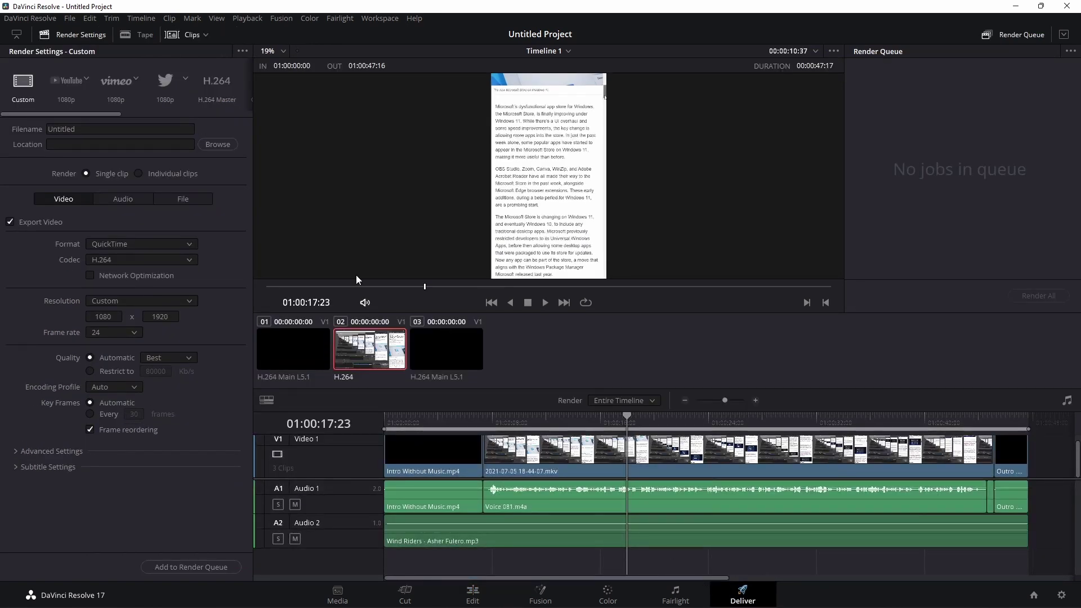
click(92, 129)
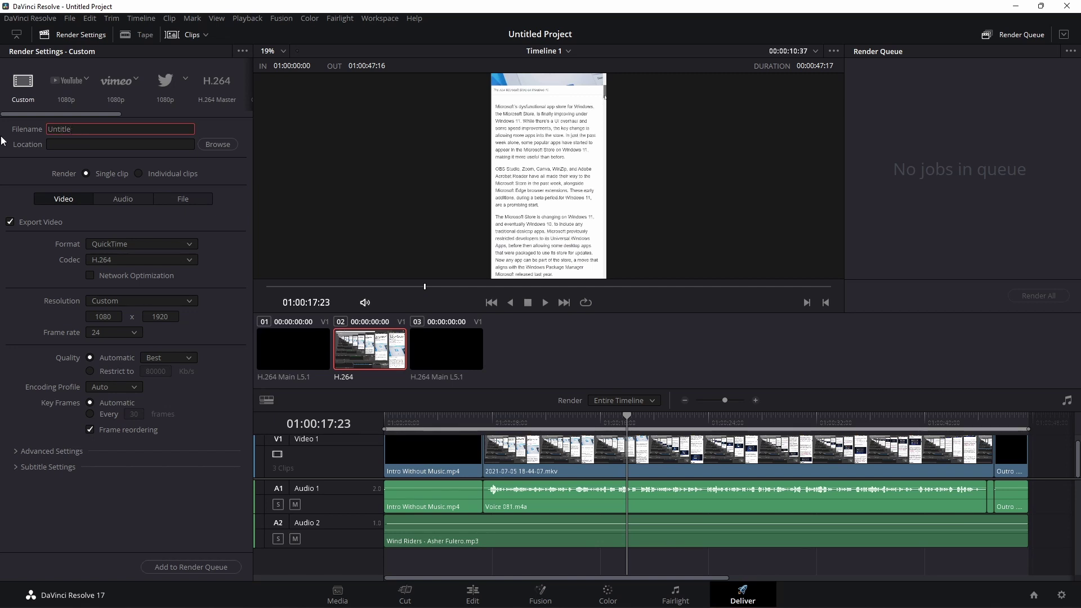
key(BackSpace)
key(BackSpace)
key(BackSpace)
key(BackSpace)
key(BackSpace)
key(BackSpace)
key(BackSpace)
key(BackSpace)
text(Shor)
click(218, 144)
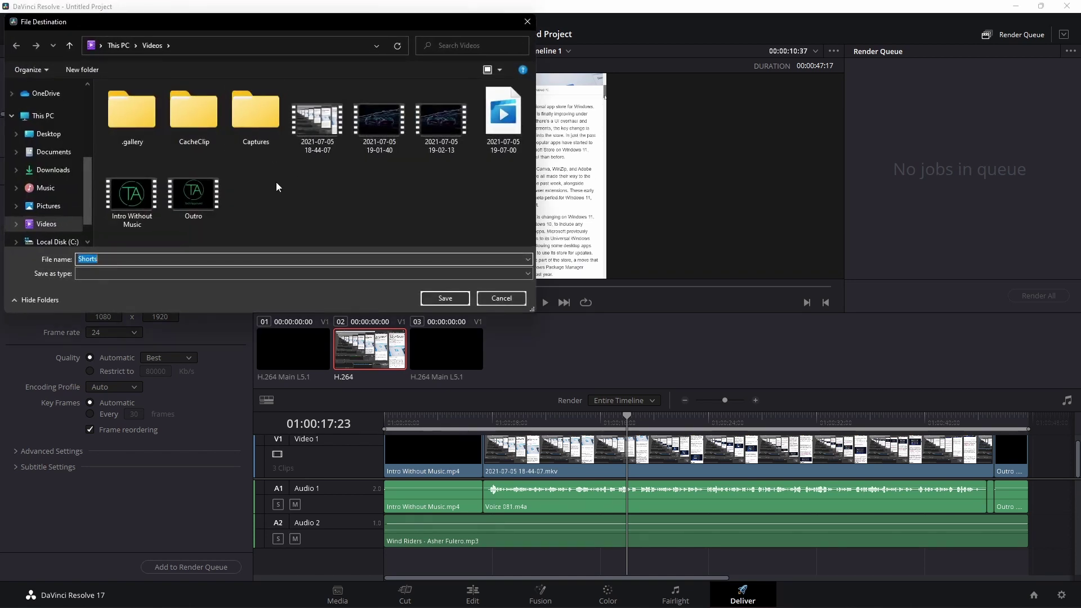
click(462, 298)
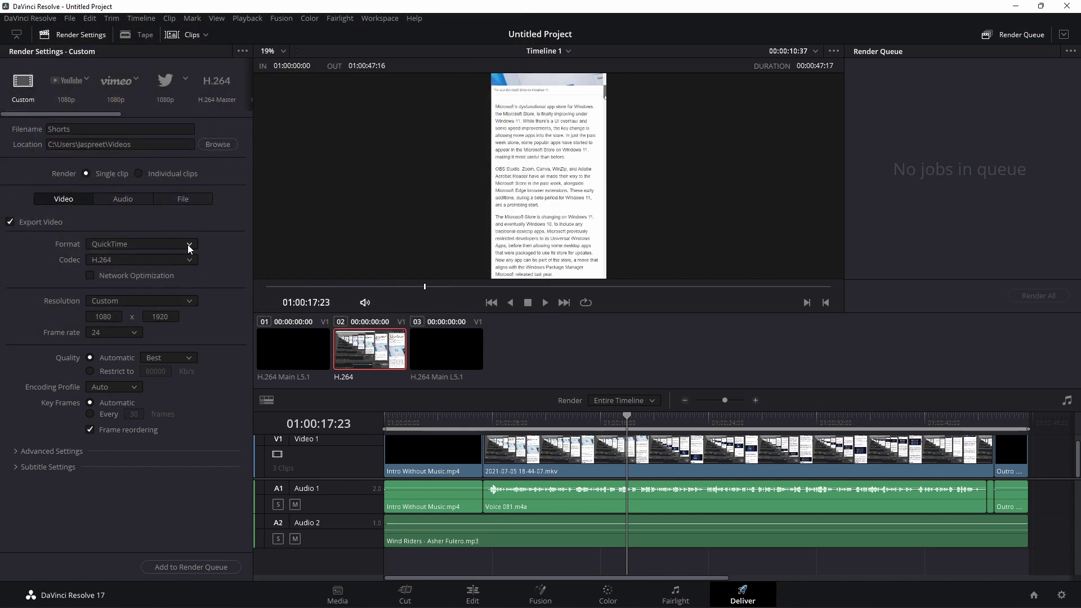
Set the export format to MP4 and render the timeline through the render queue
click(188, 244)
click(140, 329)
click(209, 567)
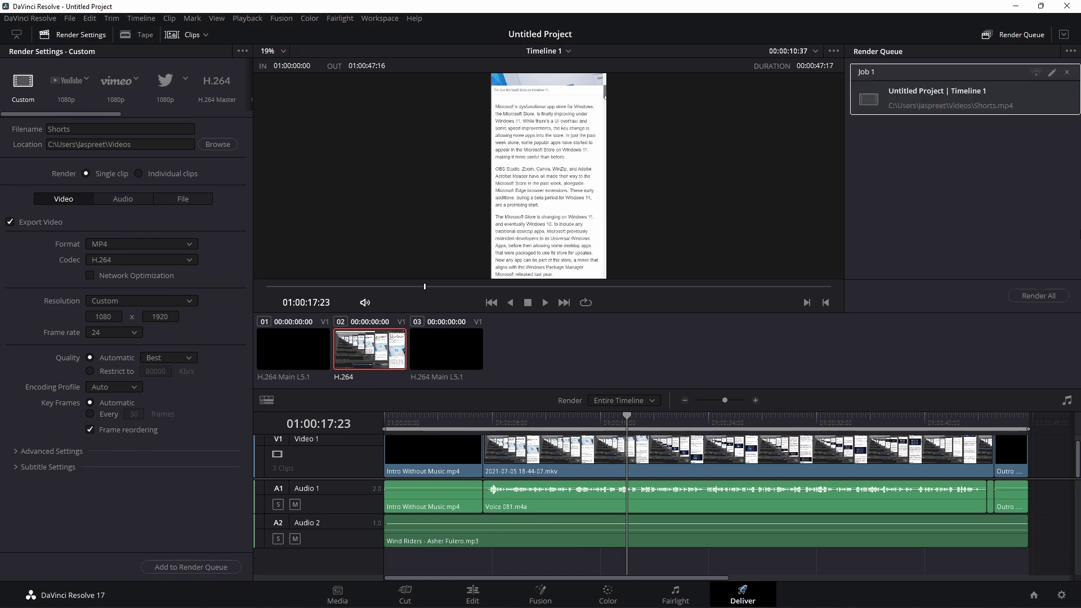
click(1039, 296)
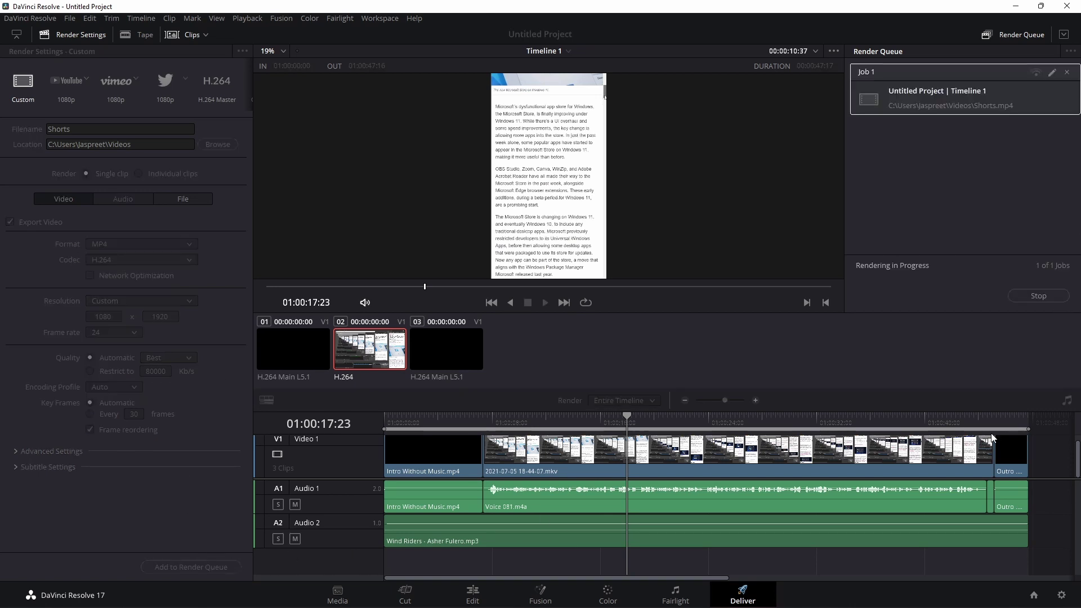